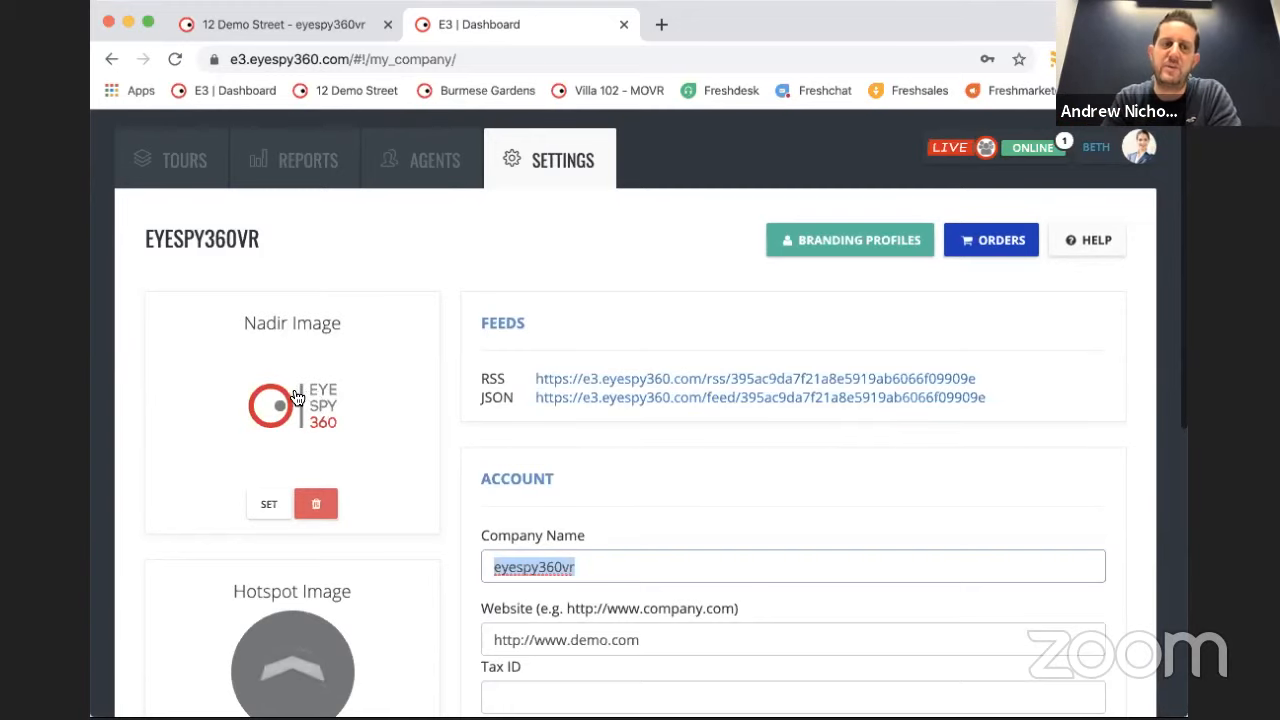
- Add a branding profile named WGAN to the company settings and close the branding profiles
scroll(293, 517, "down", 3)
scroll(293, 517, "down", 1)
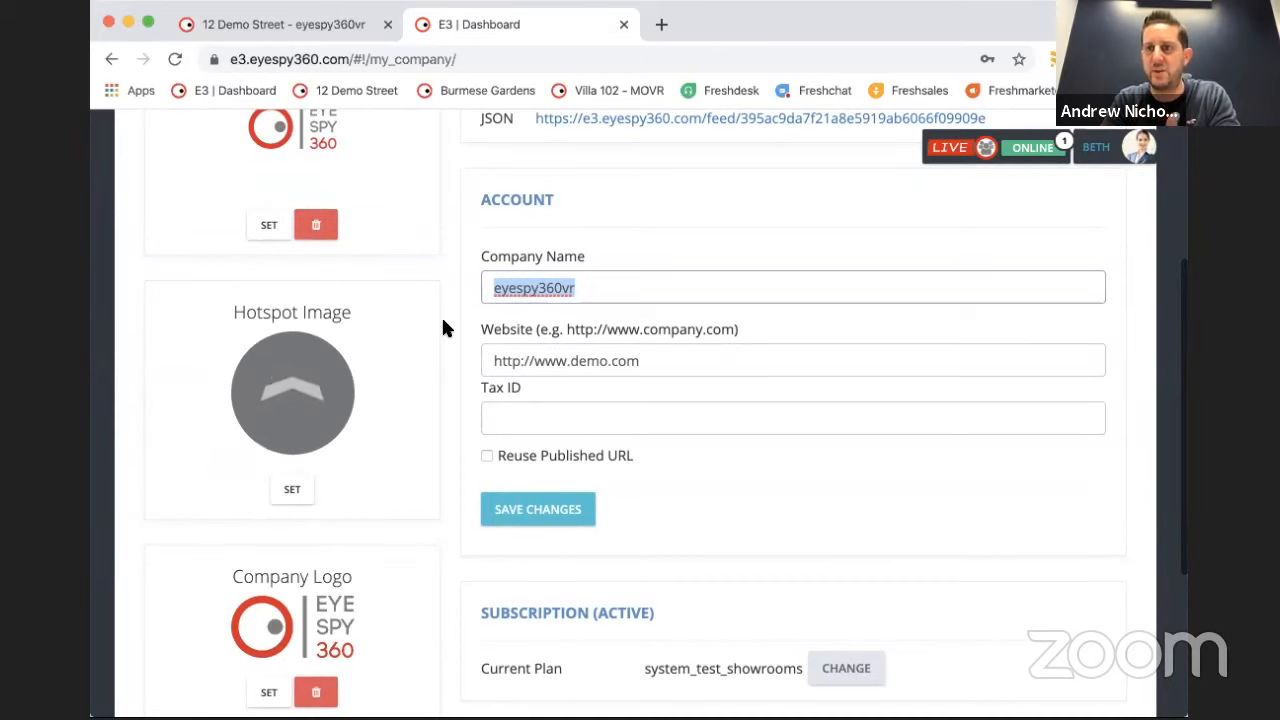
scroll(443, 328, "up", 4)
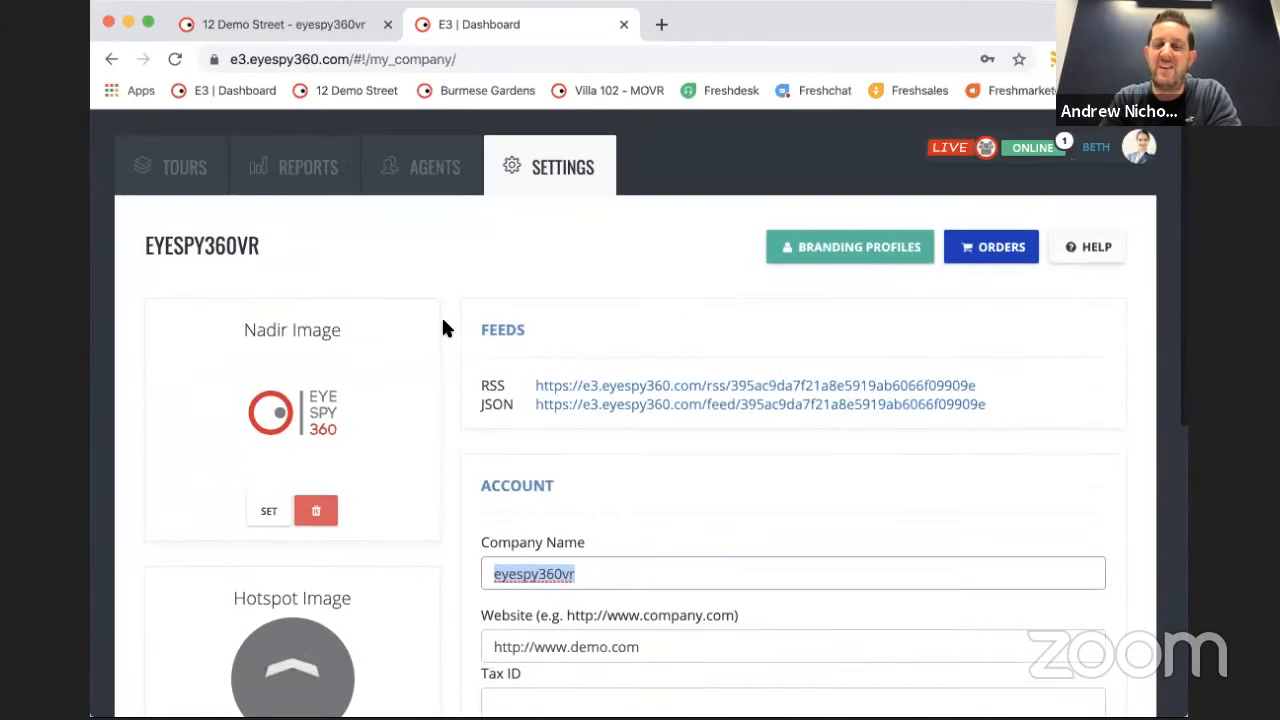
left_click(840, 252)
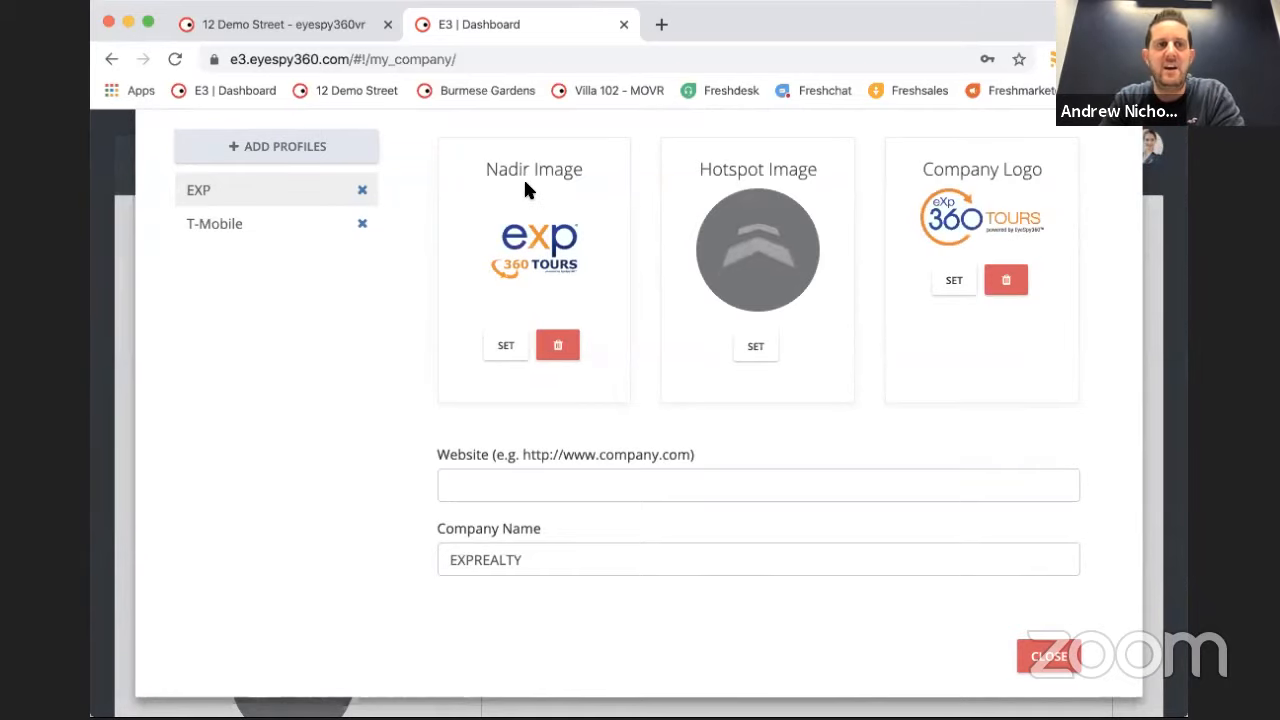
left_click(329, 146)
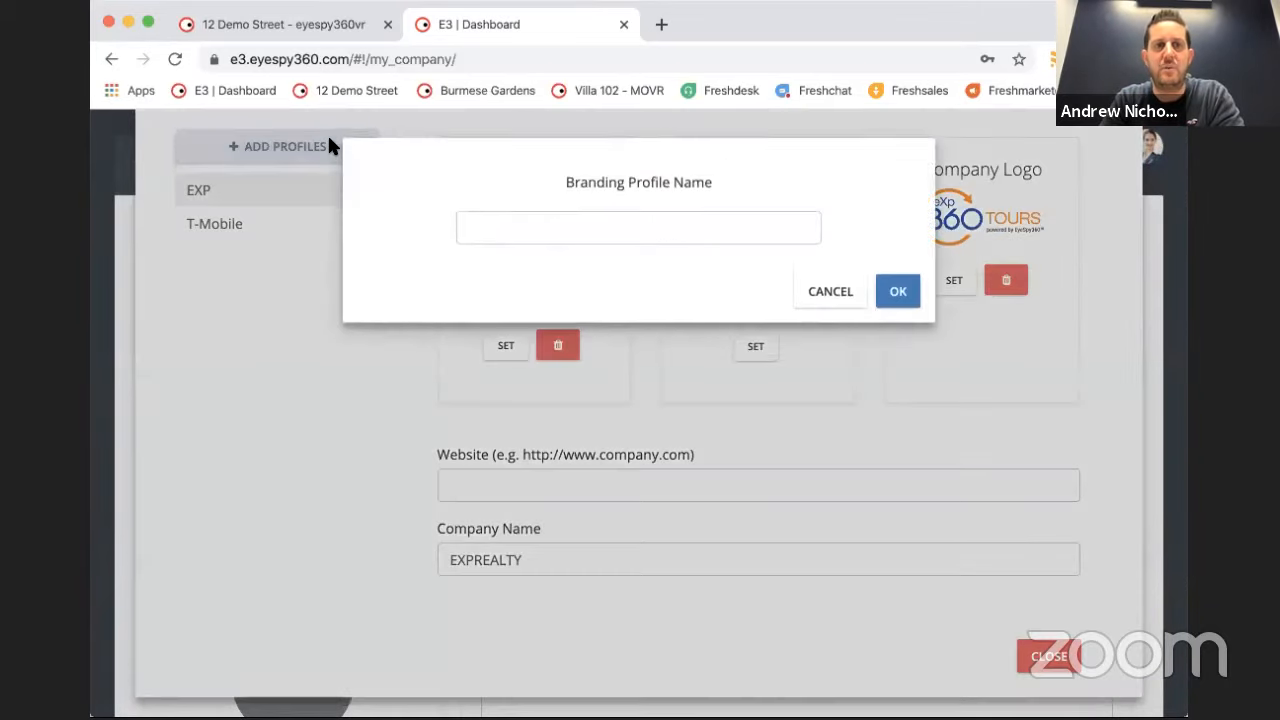
left_click(592, 232)
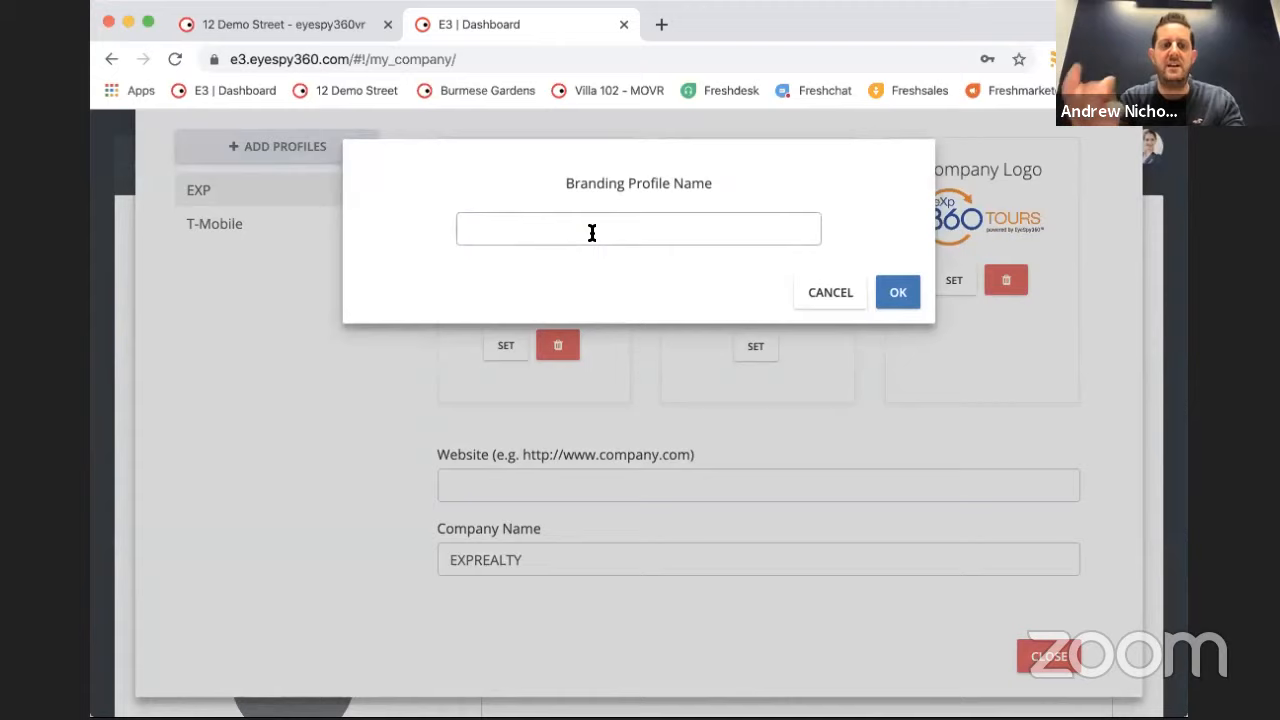
left_click(896, 290)
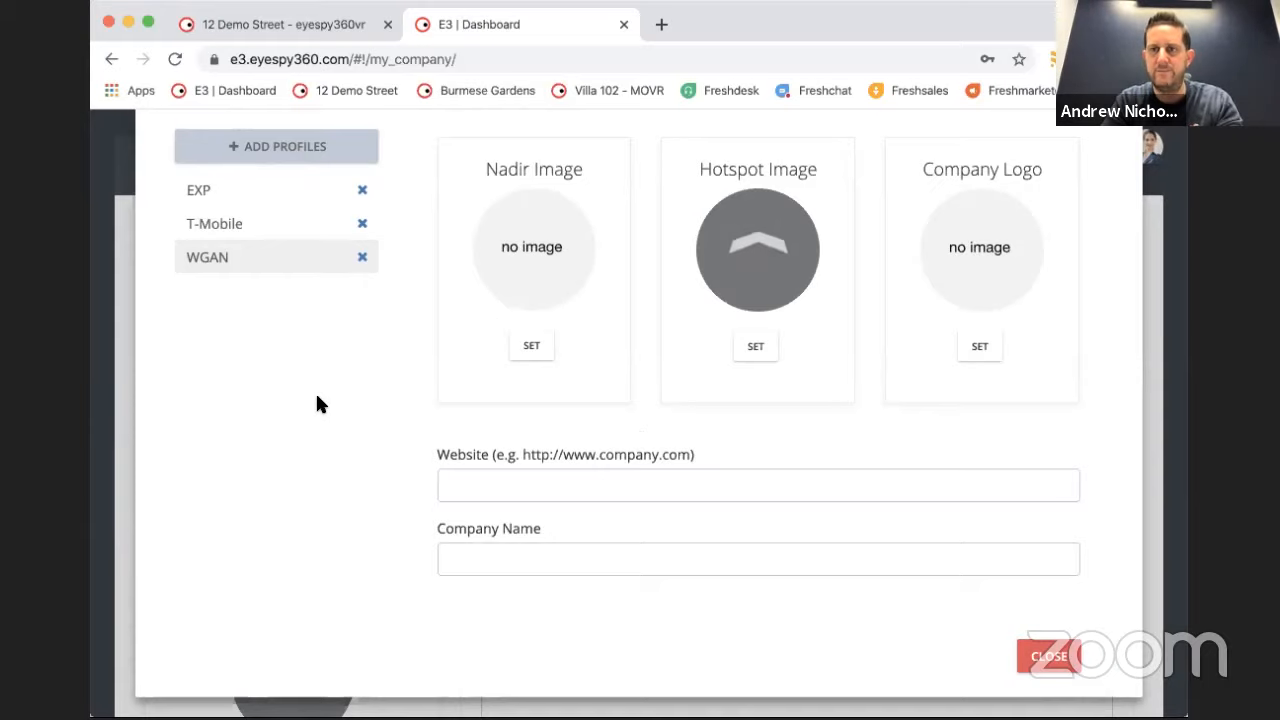
left_click(1050, 657)
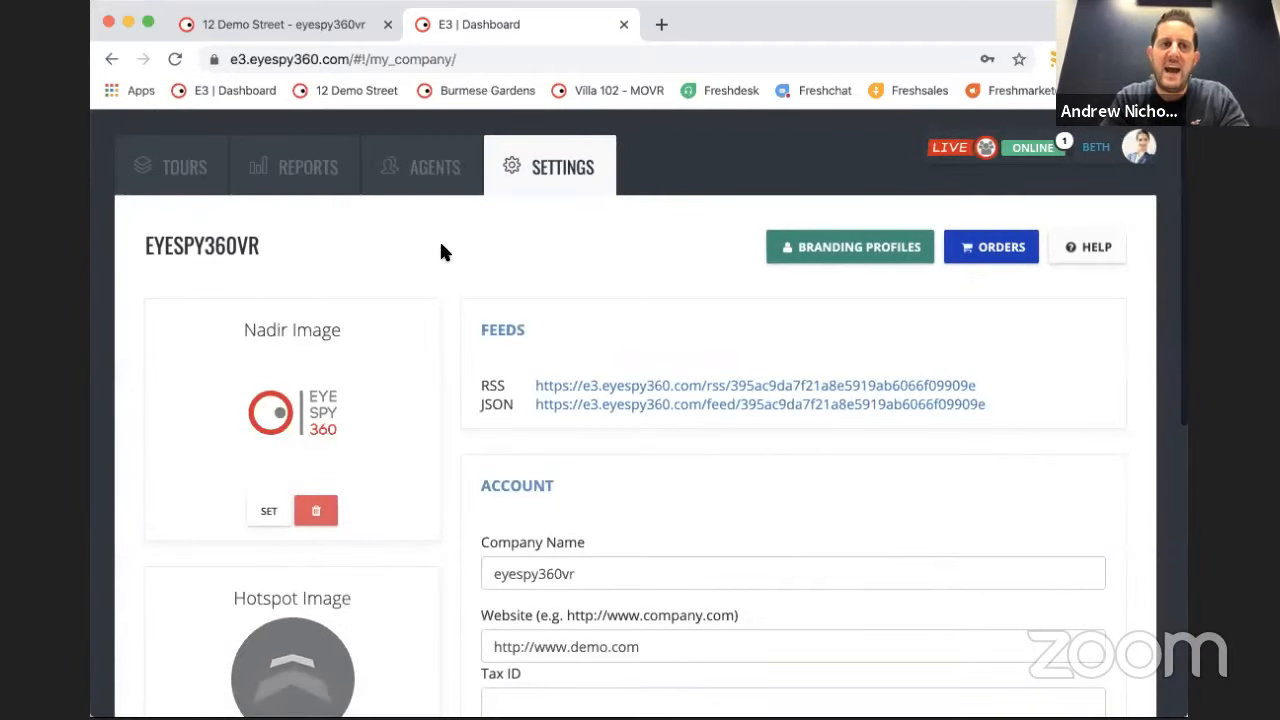
- Replace the T-Mobile tag on the cell tower tour with sales and check the tour list filtered by that tag
left_click(205, 167)
scroll(491, 335, "down", 2)
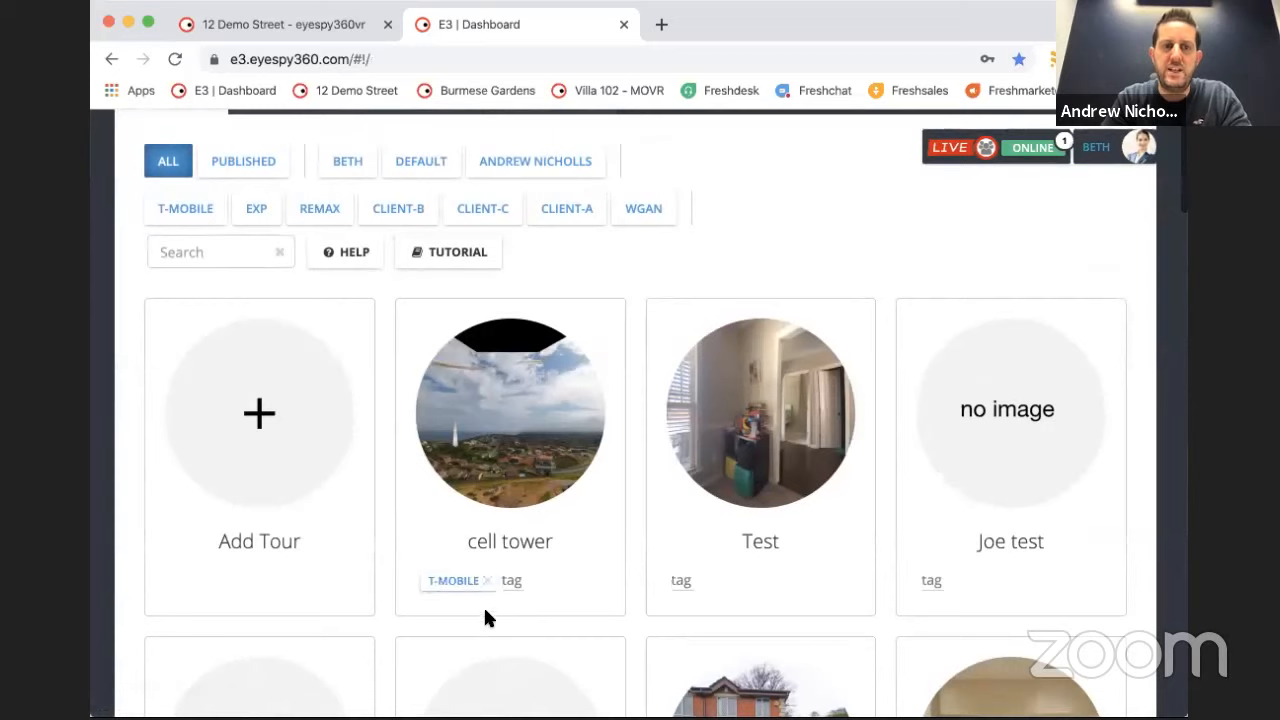
left_click(489, 587)
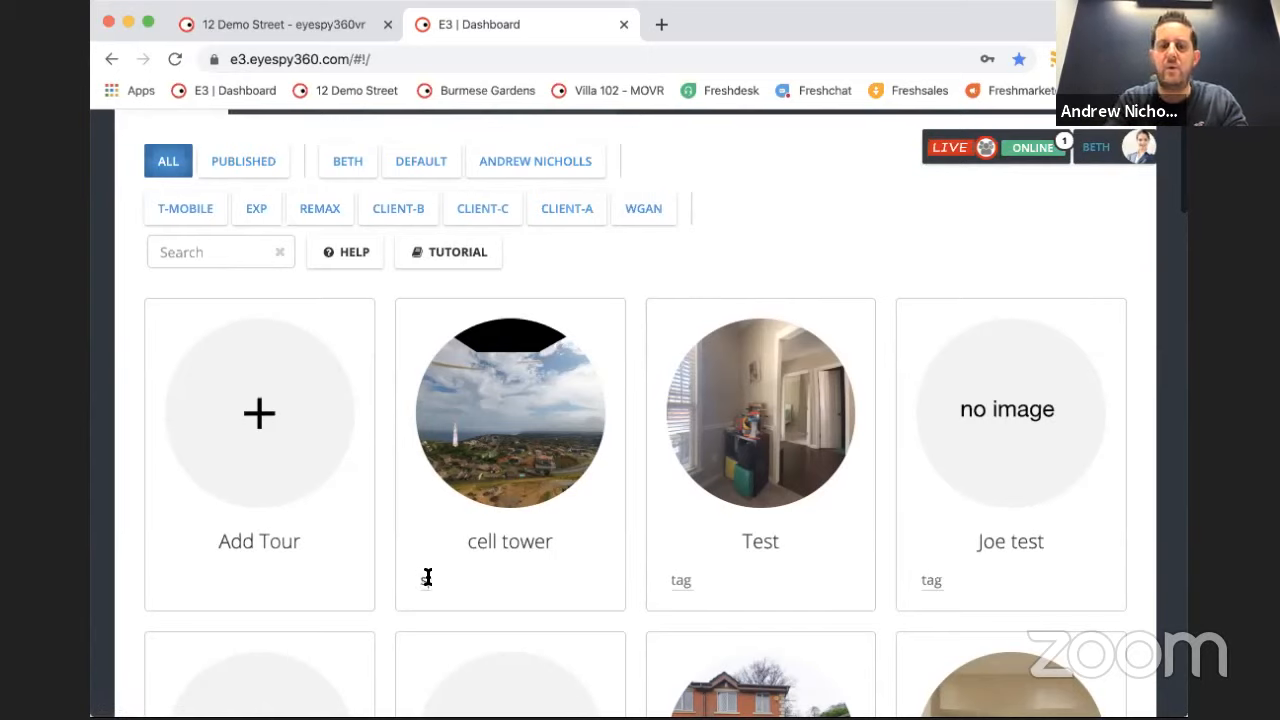
type("sales")
key("Return")
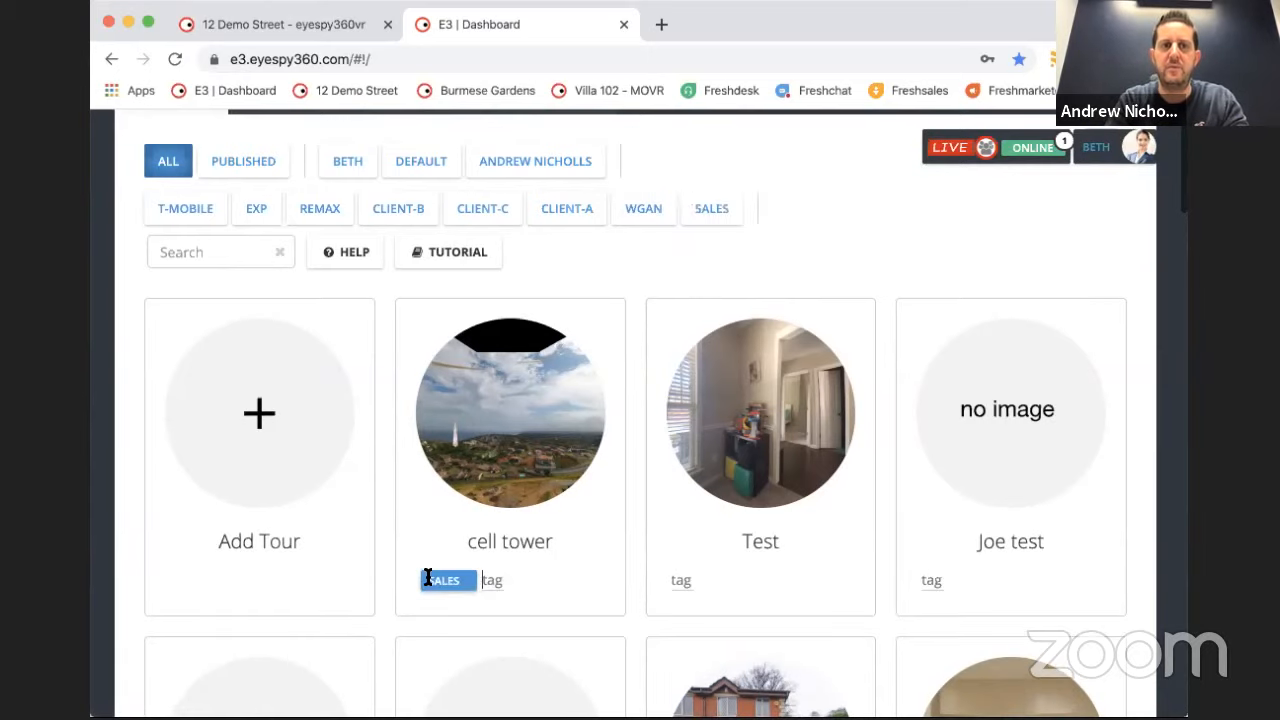
left_click(710, 222)
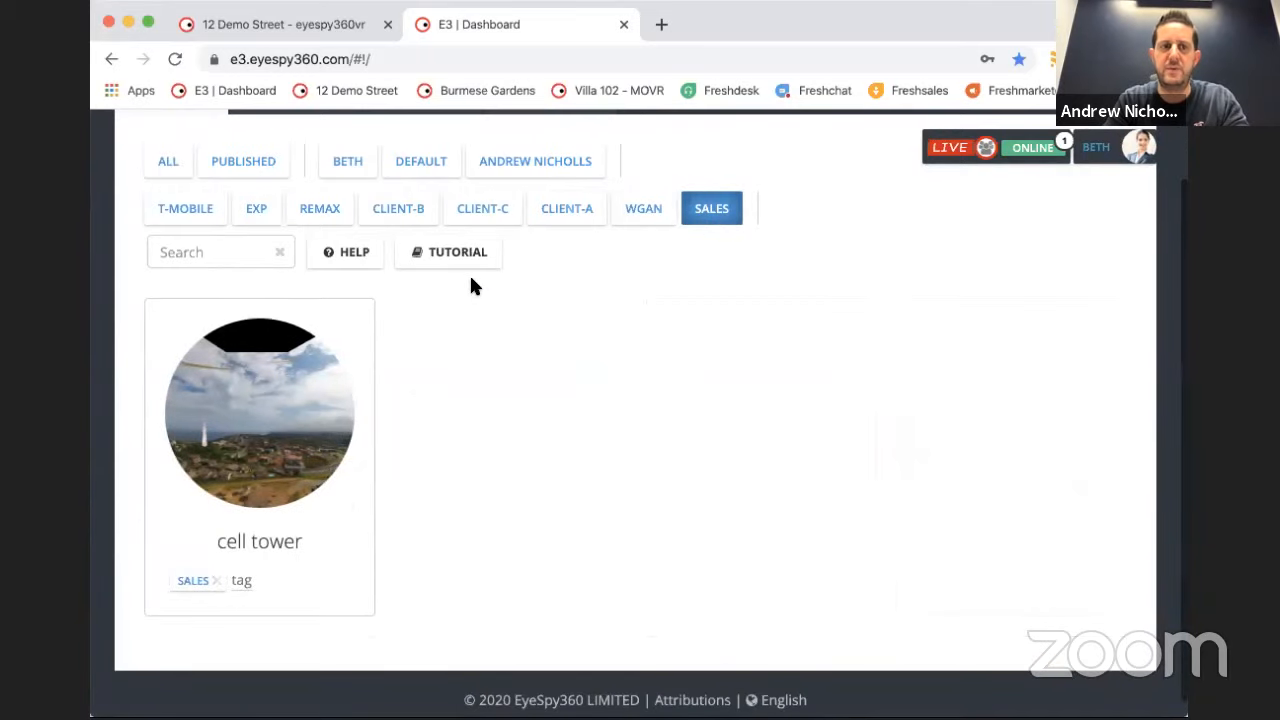
left_click(167, 164)
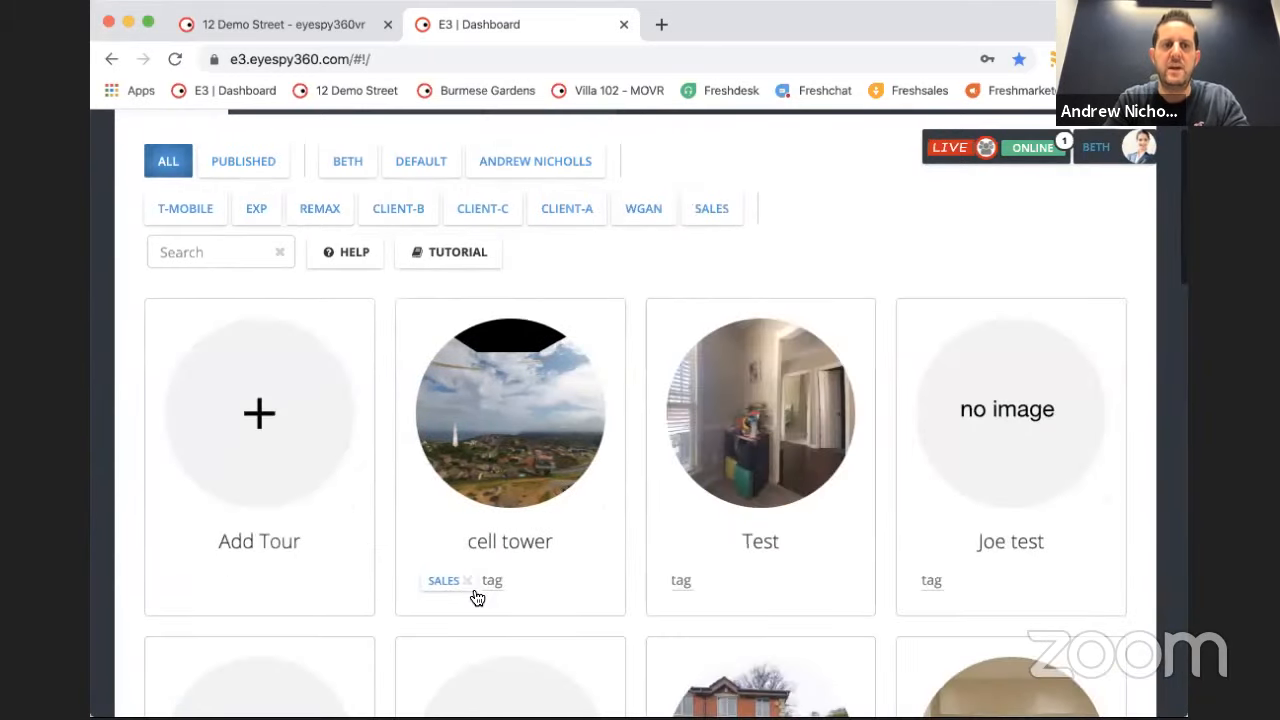
- Replace the sales tag on the cell tower tour with the existing EXP tag
left_click(474, 583)
key("BackSpace")
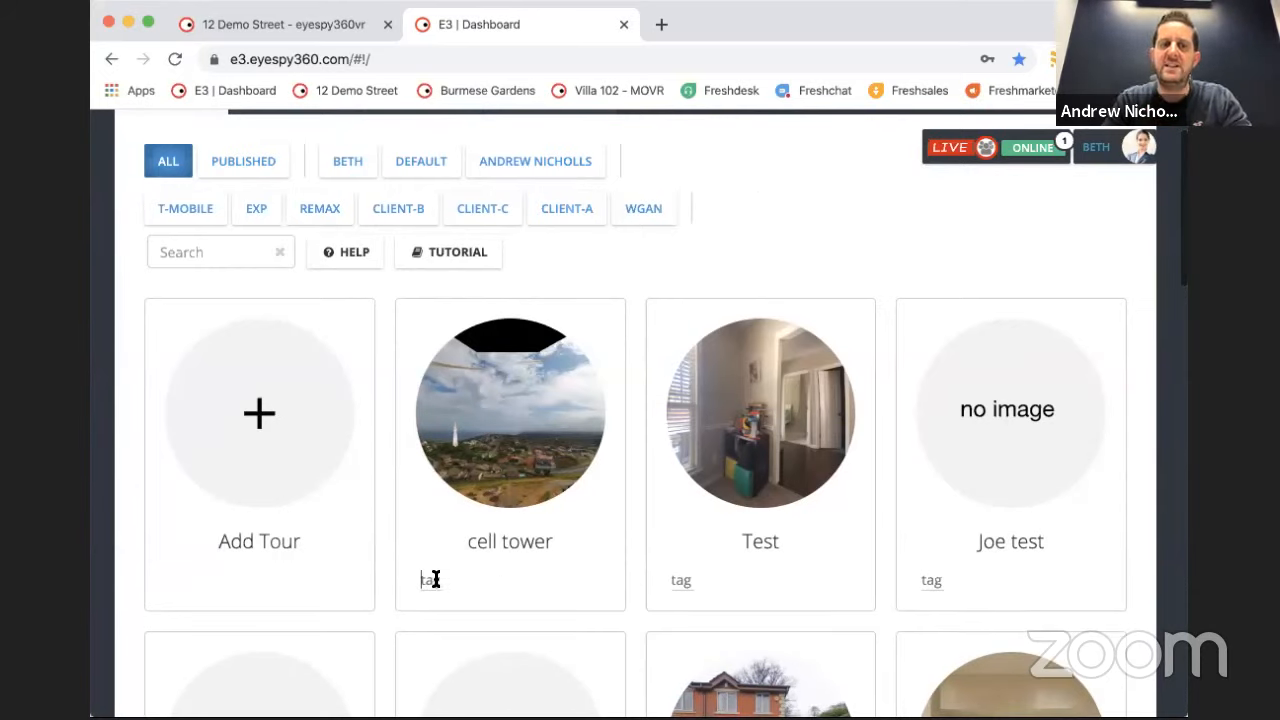
type("e")
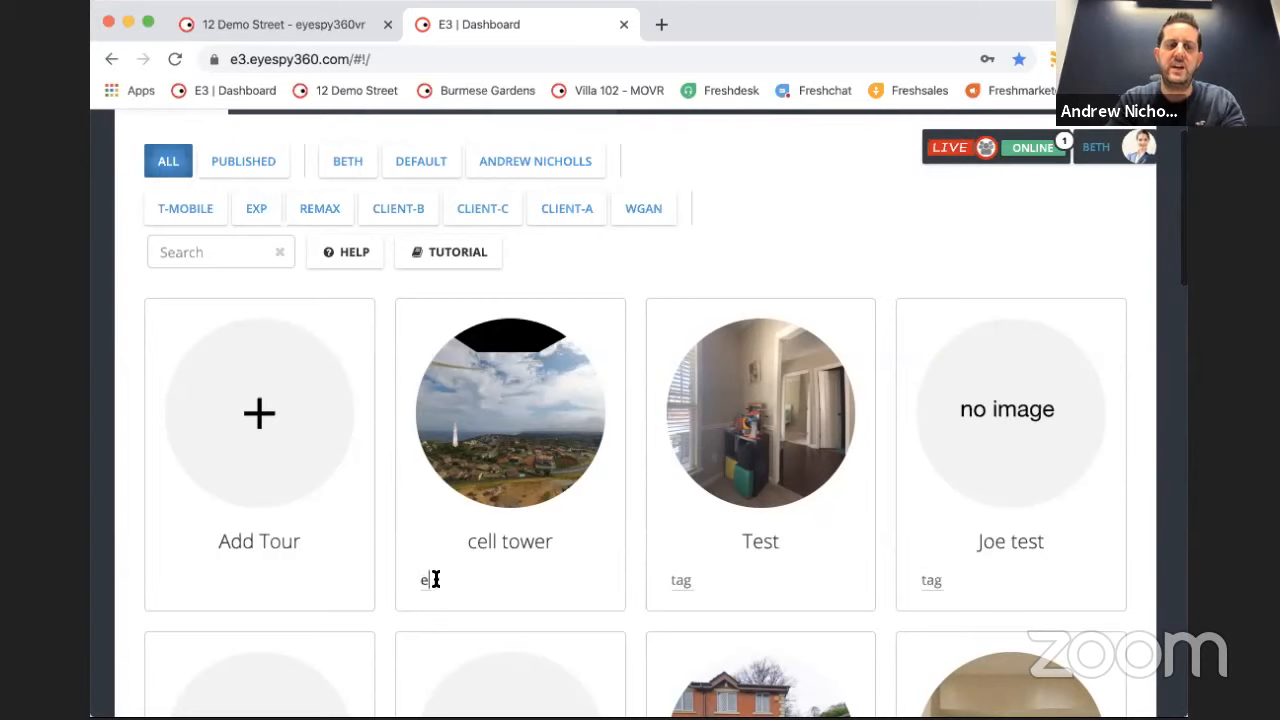
type("x")
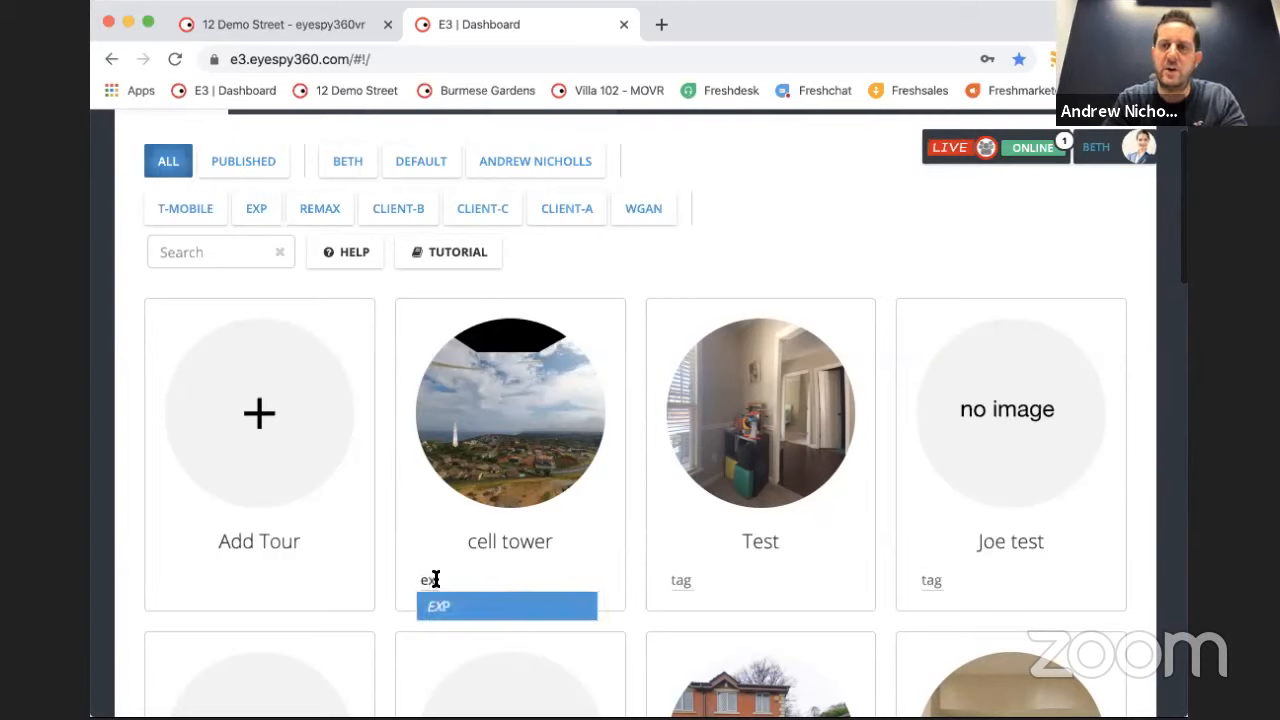
left_click(448, 607)
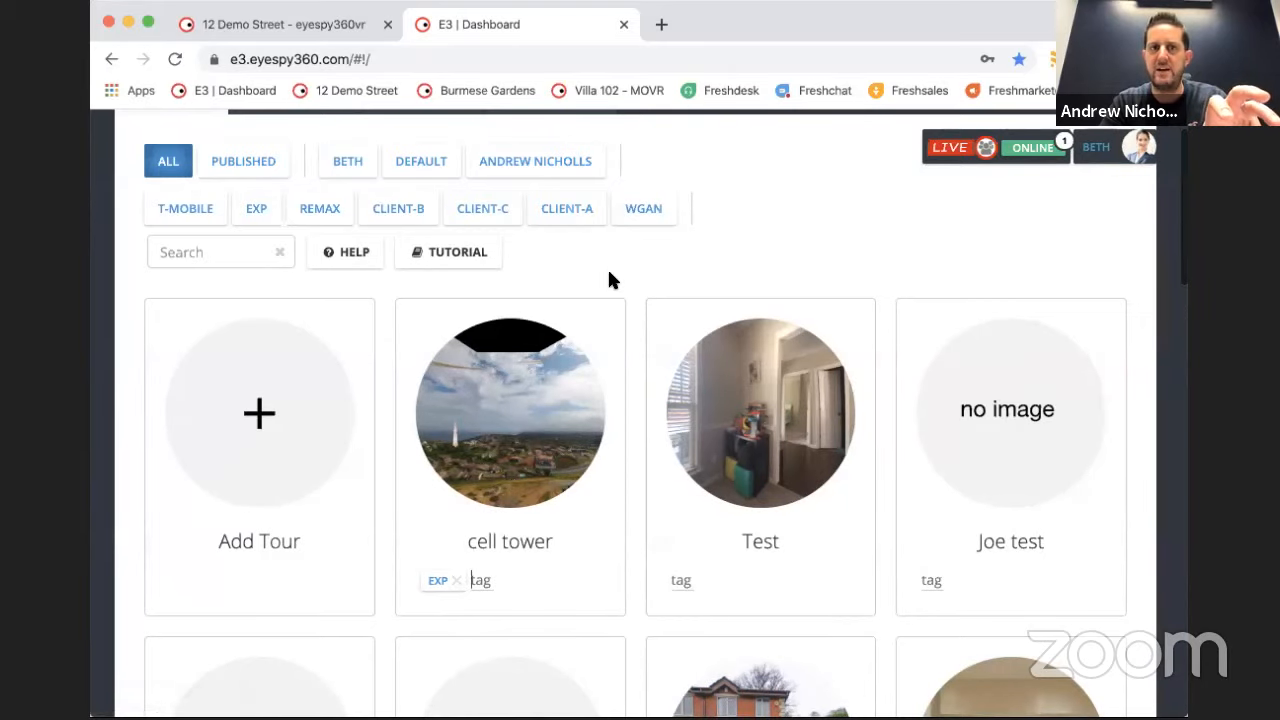
- Review the EXP branding profile's images and company name in the company settings, and close the profiles
scroll(607, 266, "up", 2)
left_click(596, 181)
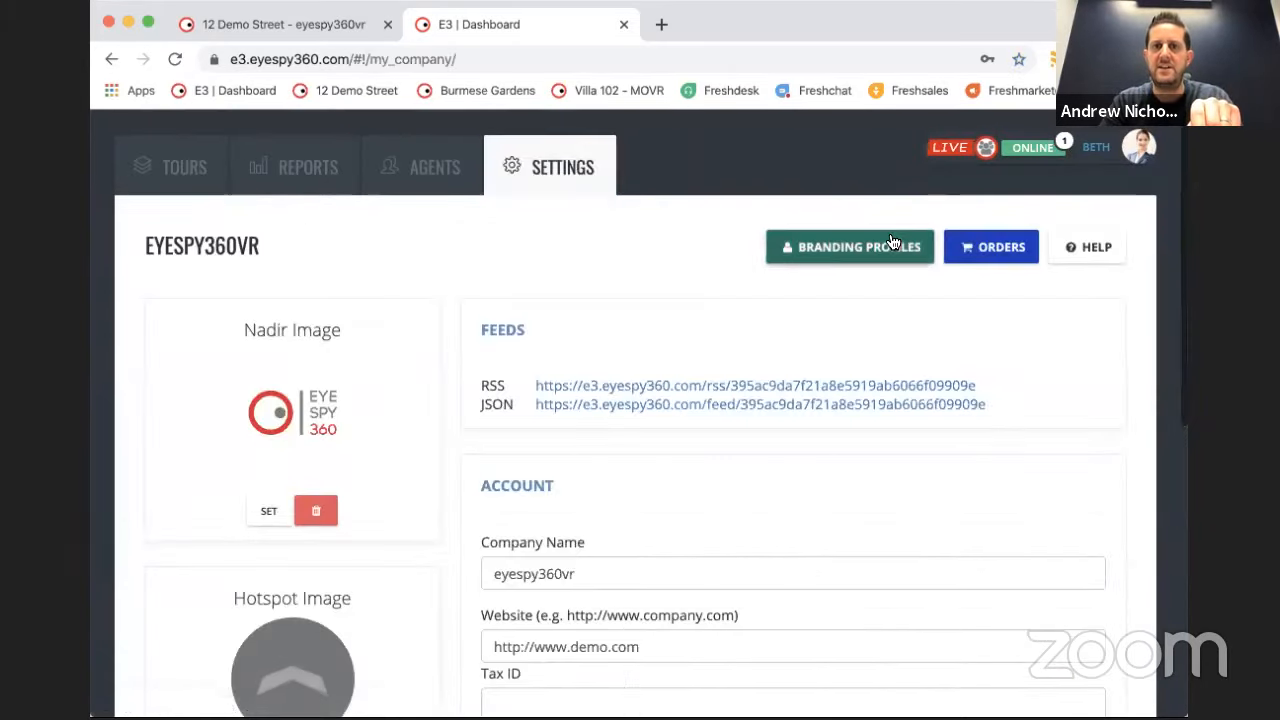
left_click(851, 246)
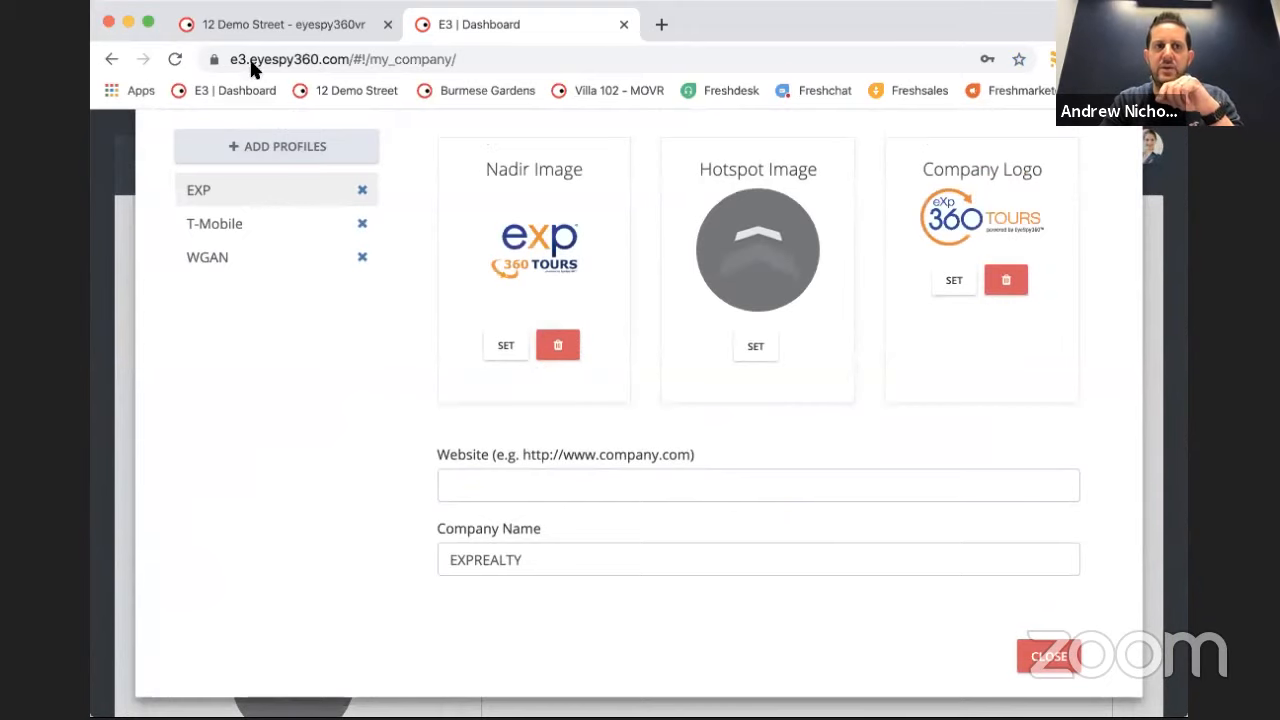
left_click(1049, 656)
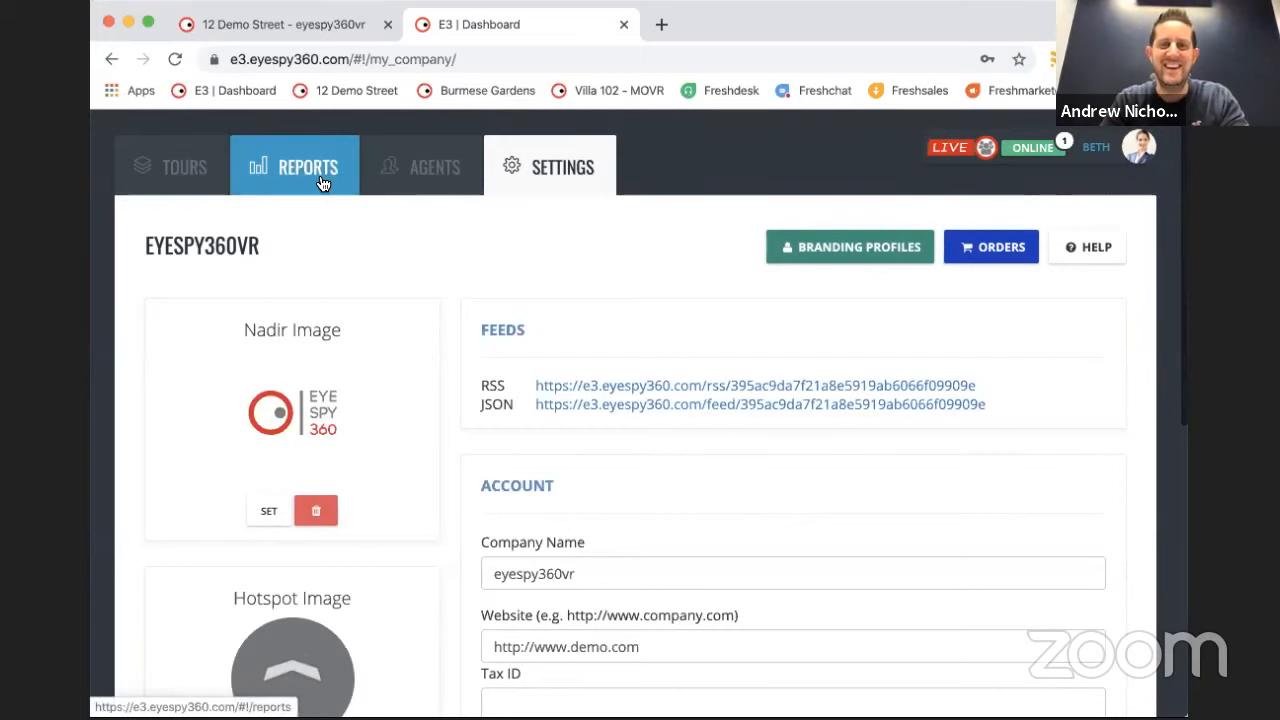
left_click(868, 246)
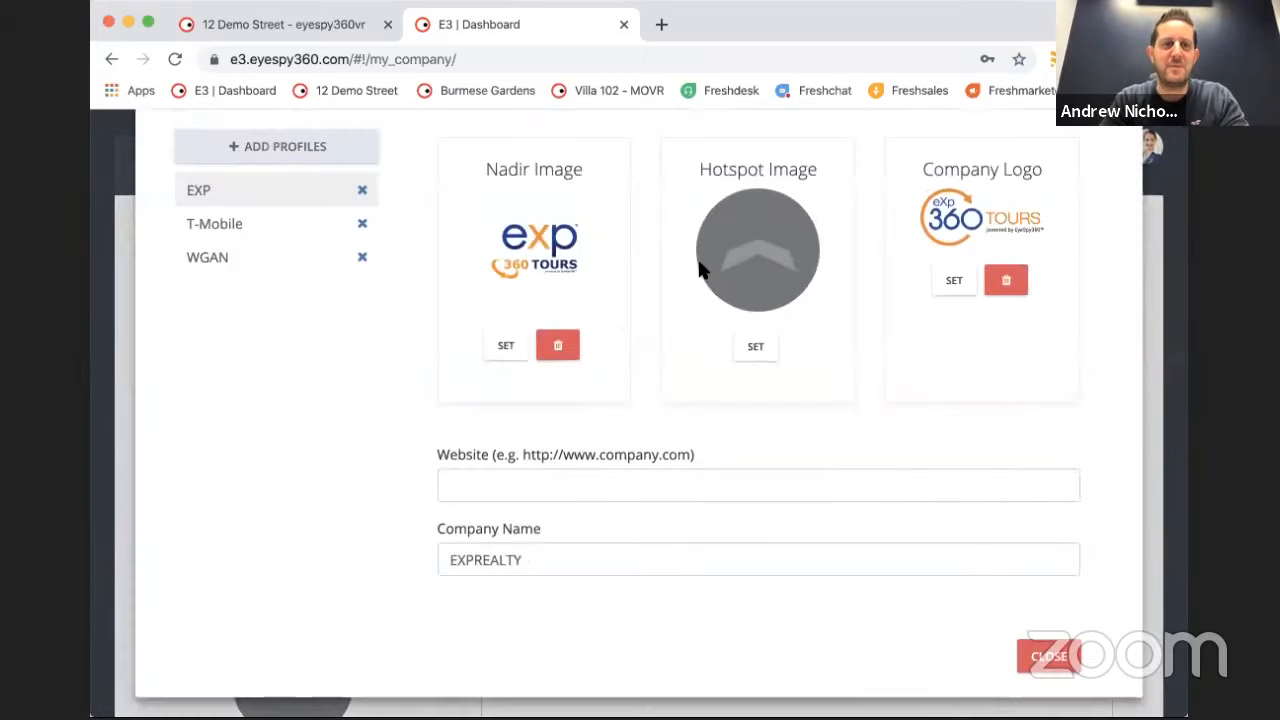
left_click(1048, 656)
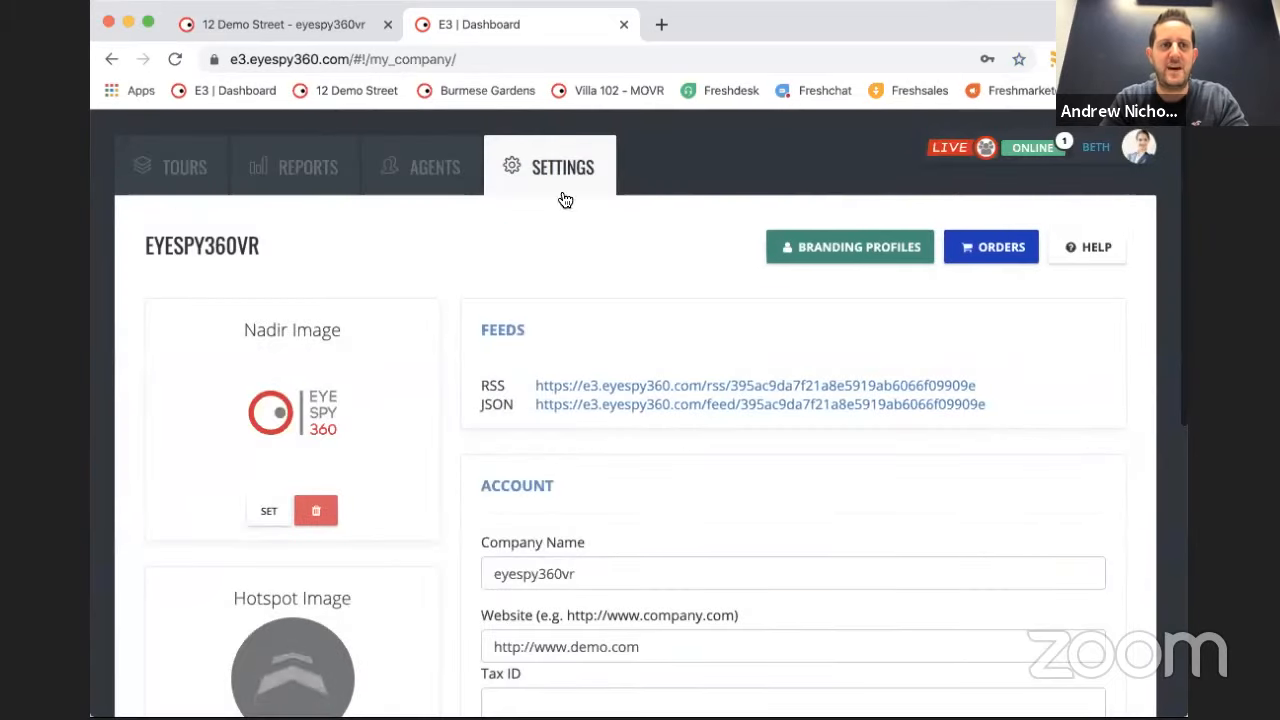
- Tag the Test tour in the tour dashboard with T-Mobile
left_click(170, 167)
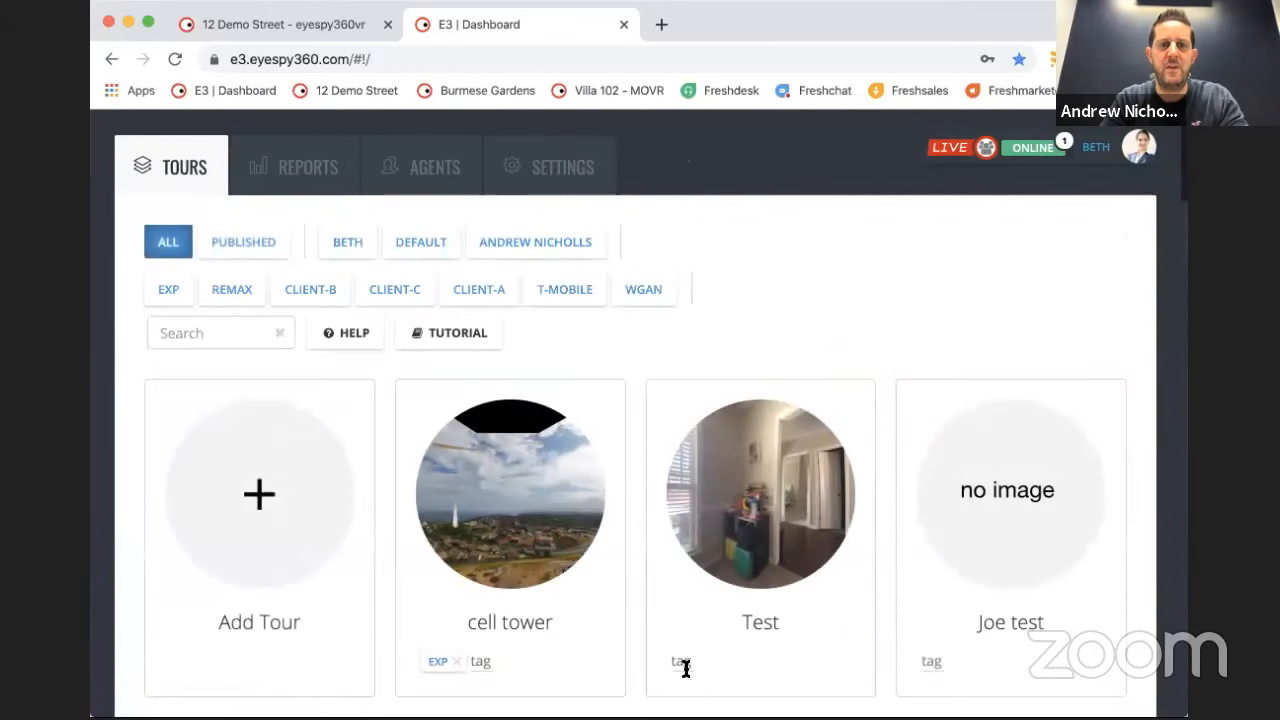
left_click(679, 661)
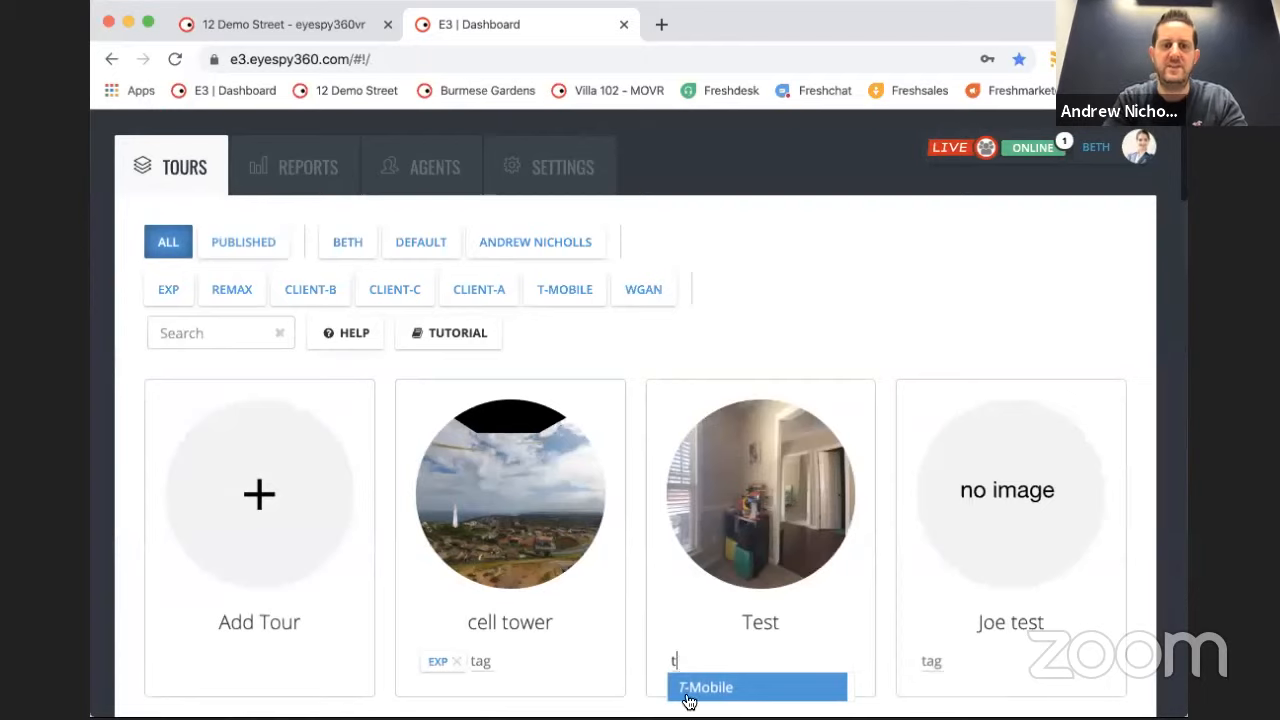
type("t")
left_click(688, 700)
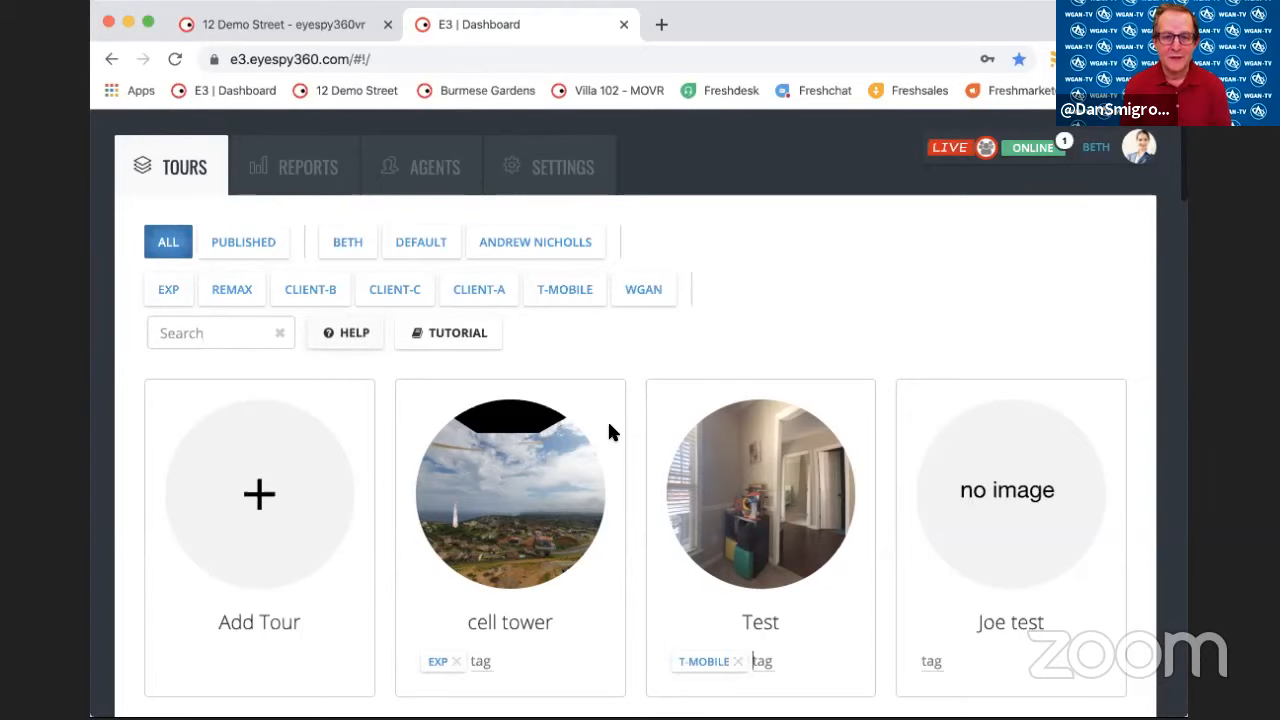
- Start the guided tutorial on the tour dashboard and end it at its welcome message
left_click(470, 338)
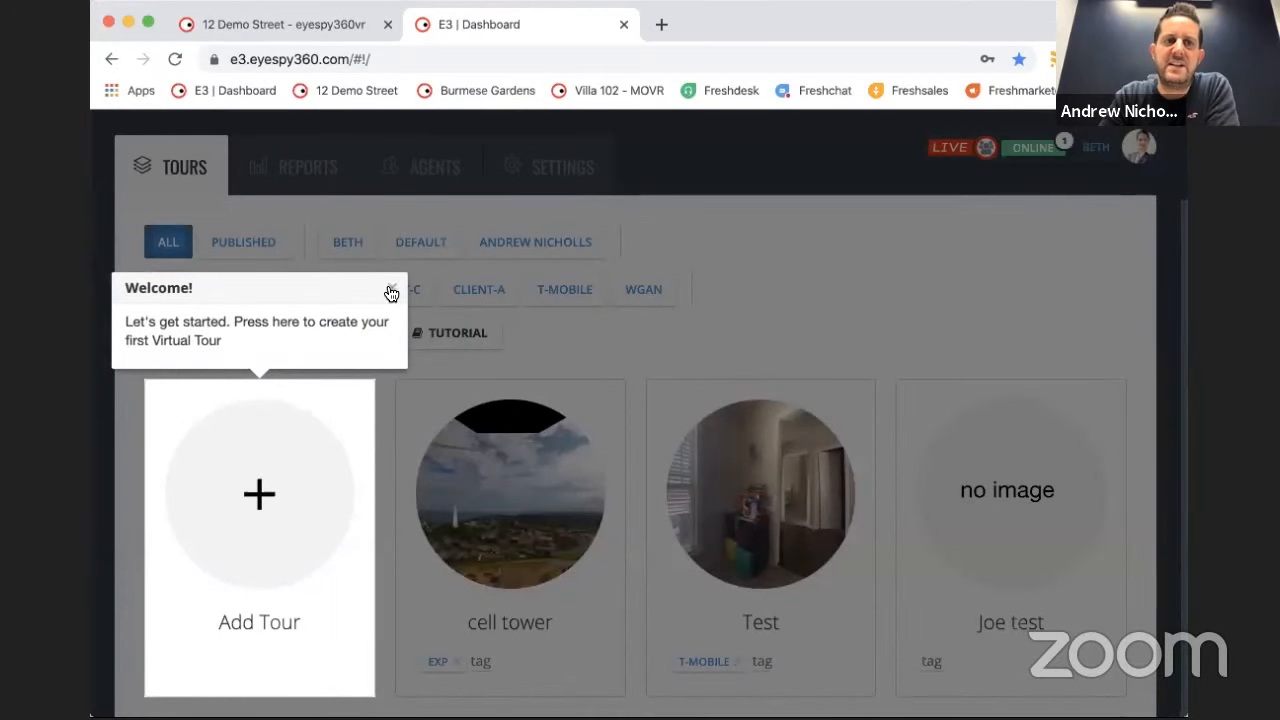
left_click(391, 291)
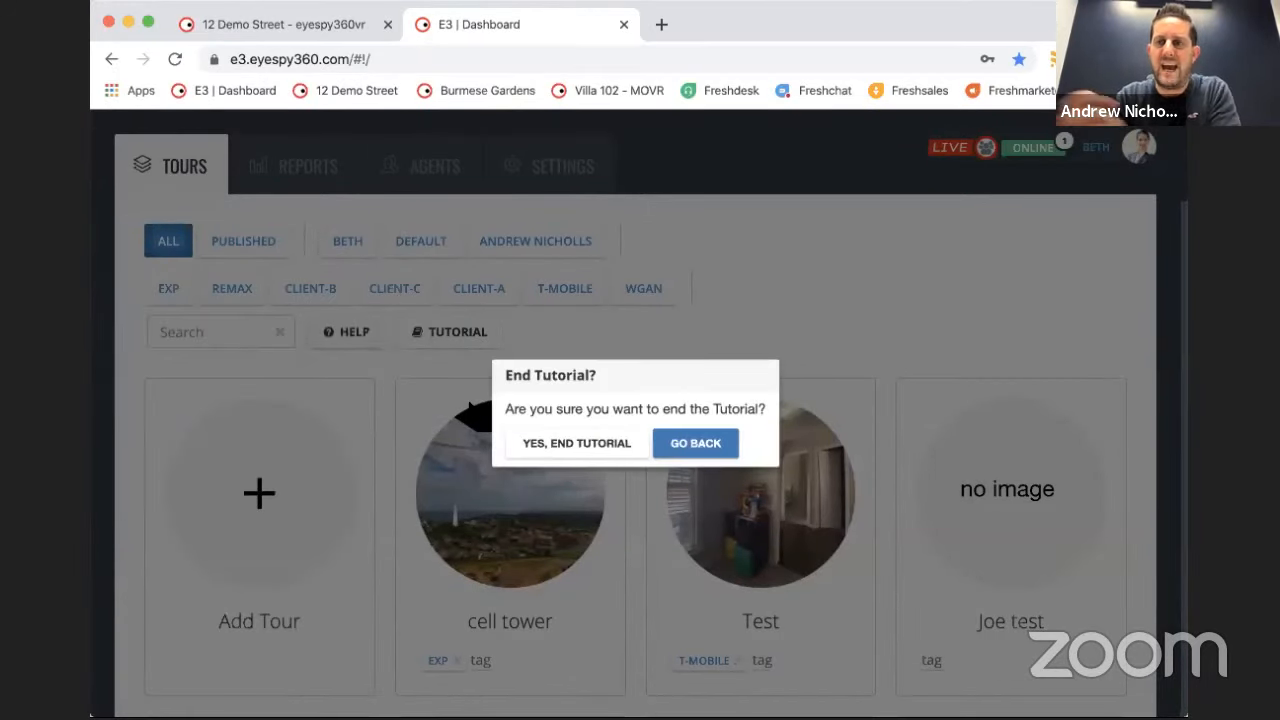
left_click(529, 443)
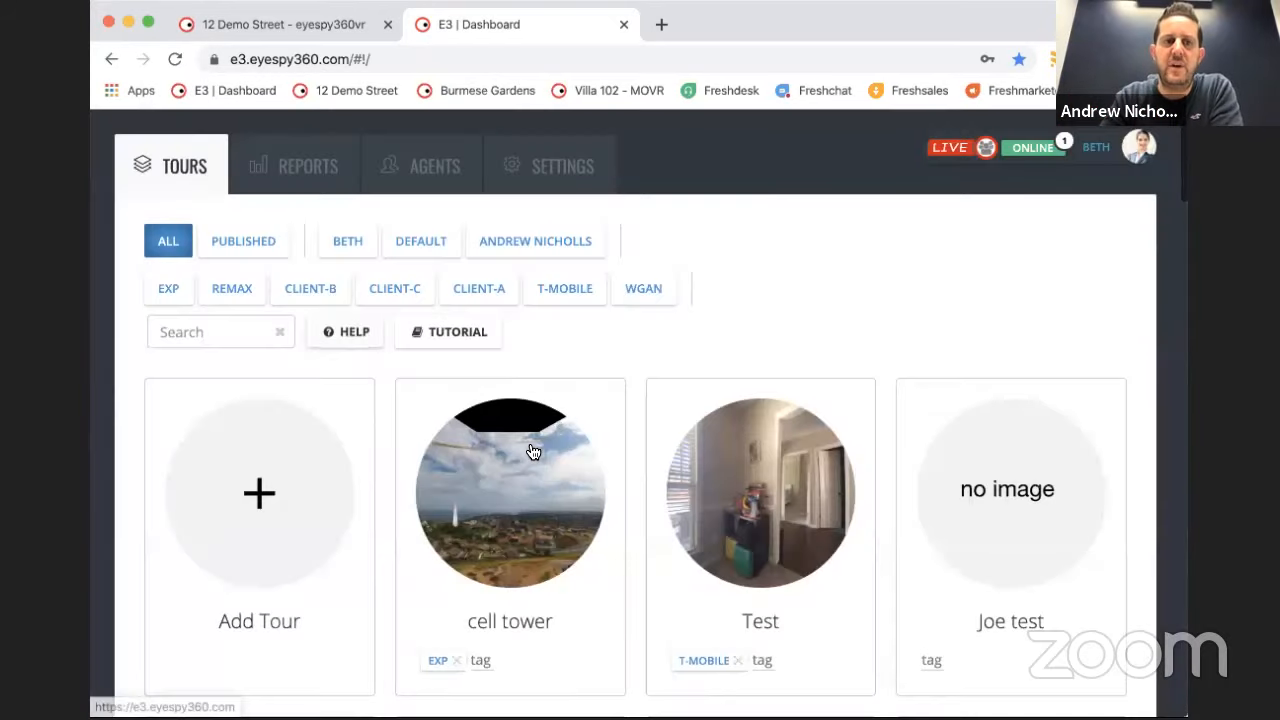
- Read through the Tour Dashboard help on creating and categorising tours, and close it
left_click(366, 340)
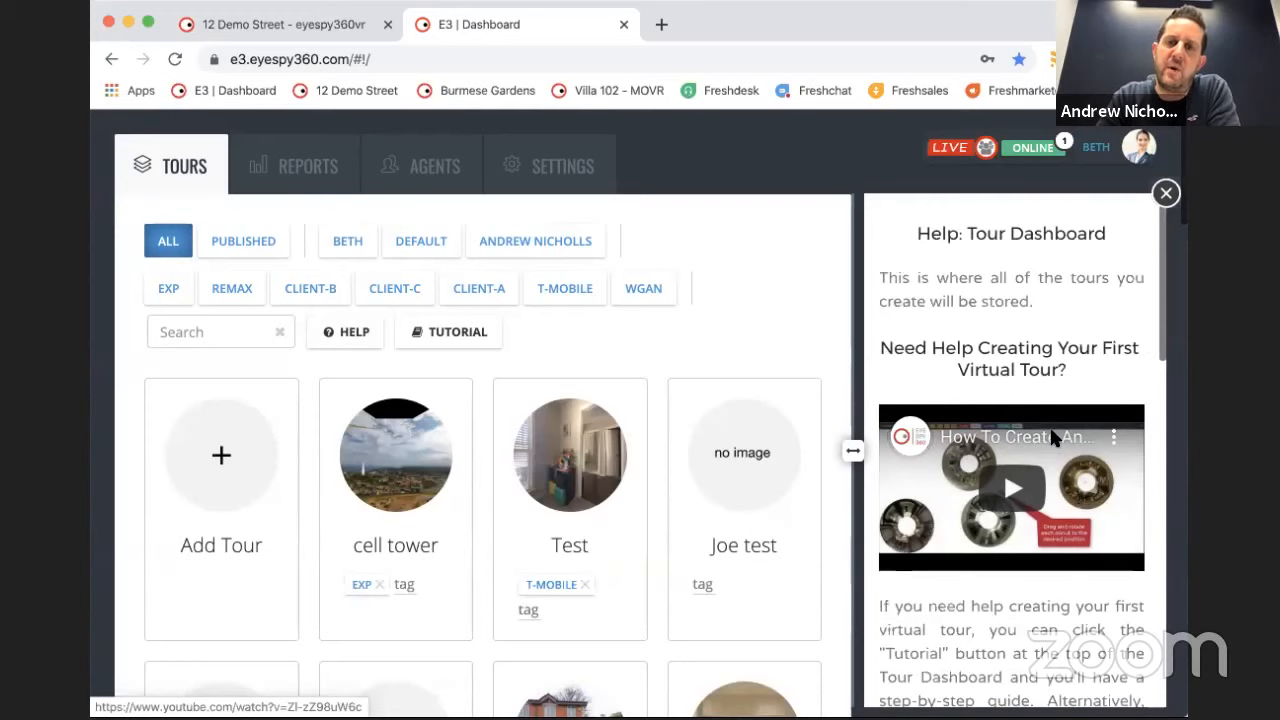
scroll(1052, 437, "down", 5)
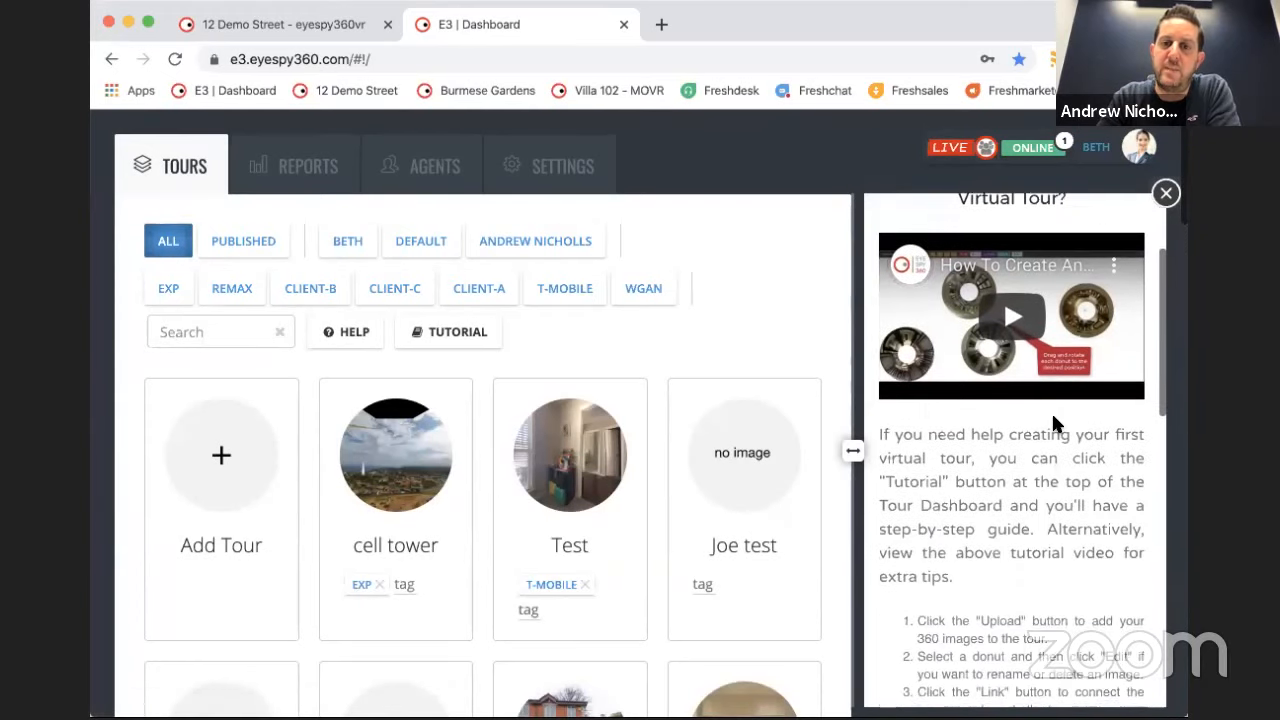
scroll(1051, 423, "down", 10)
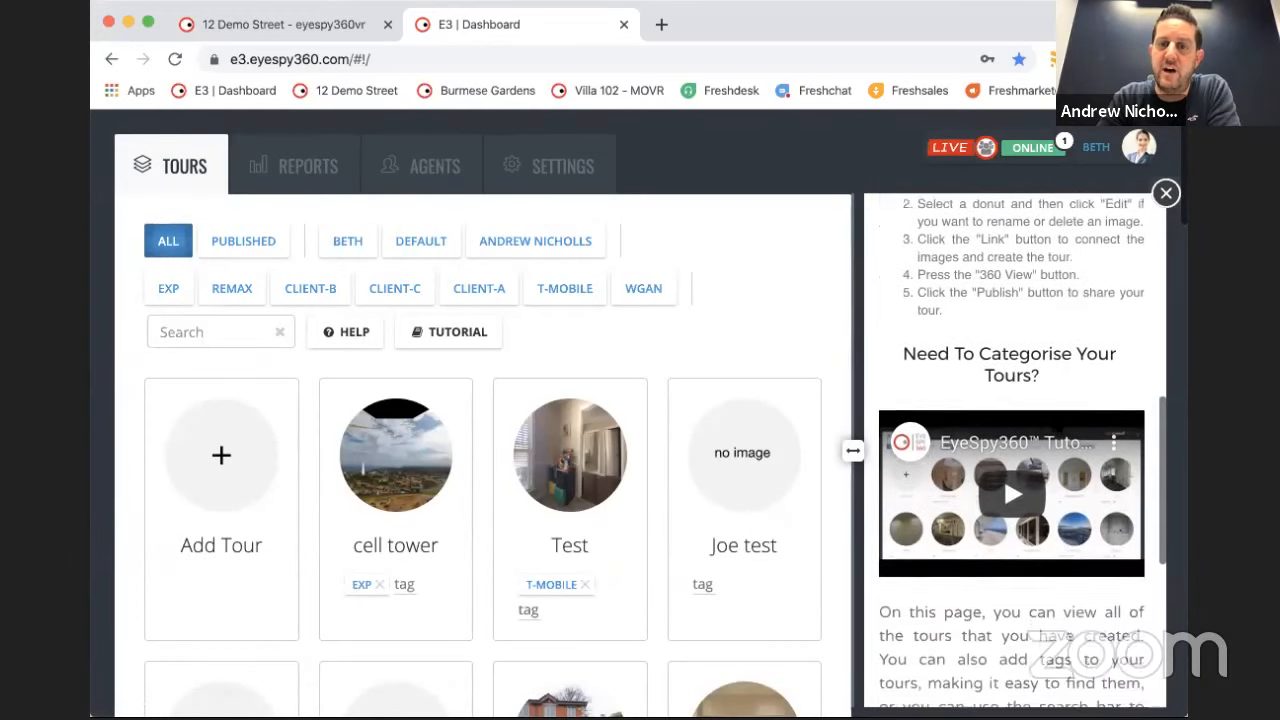
left_click(1167, 193)
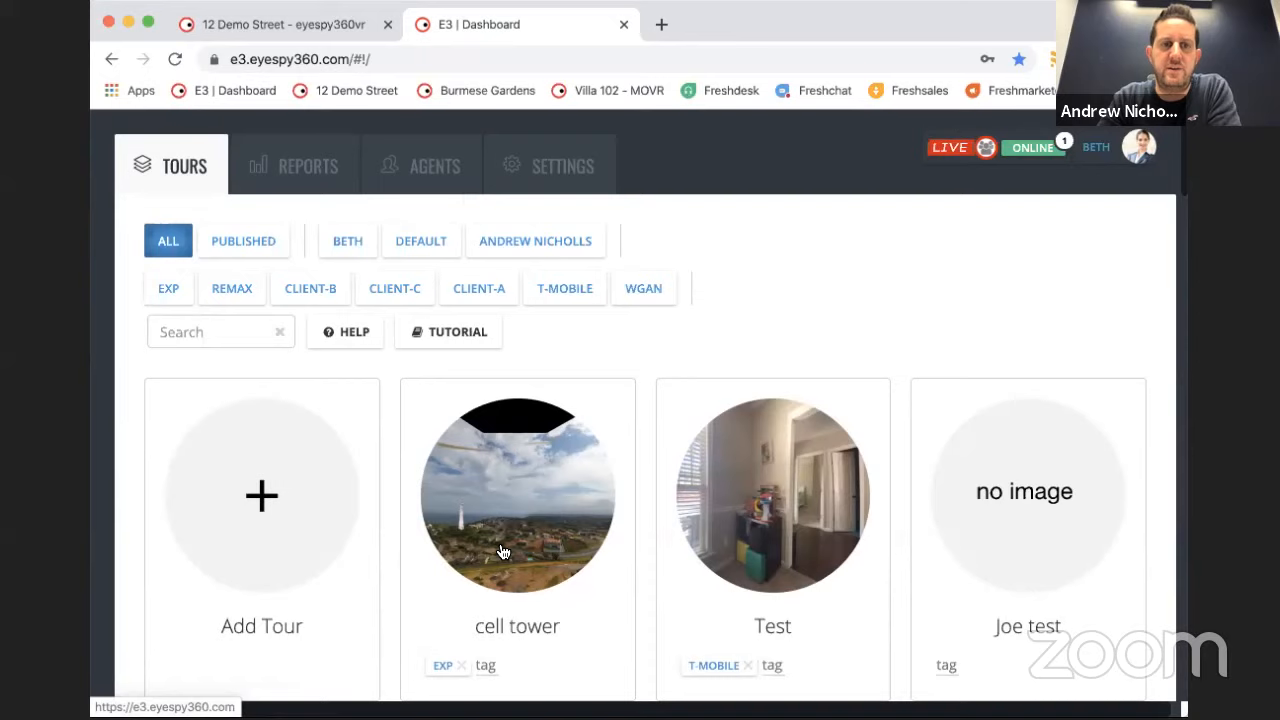
- View the help on adding own branding in the company settings, and close it
left_click(548, 166)
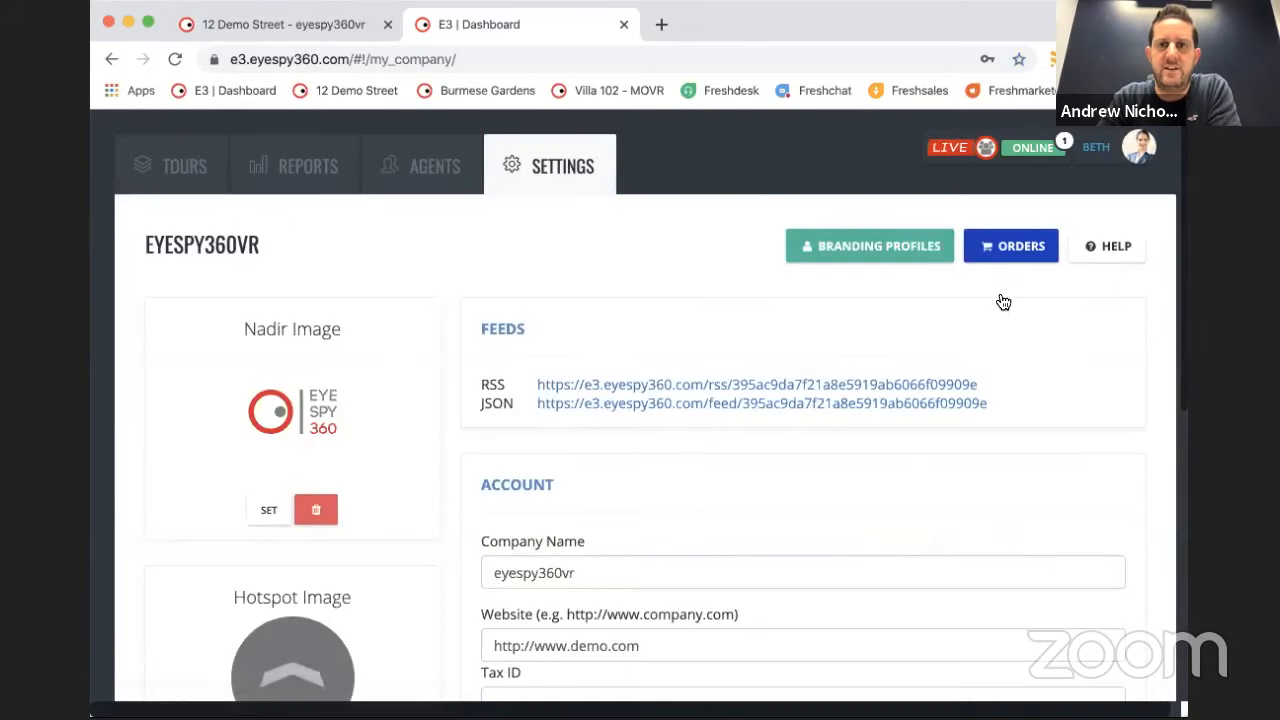
left_click(1108, 246)
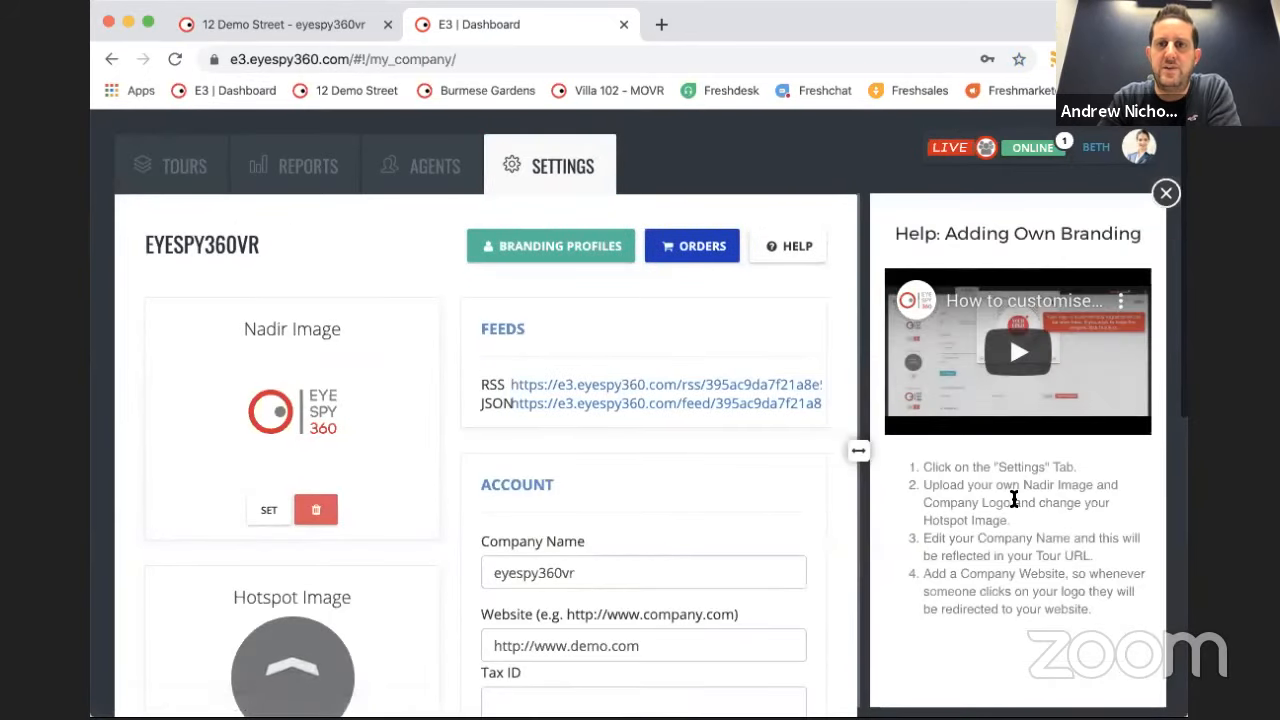
scroll(1014, 500, "down", 7)
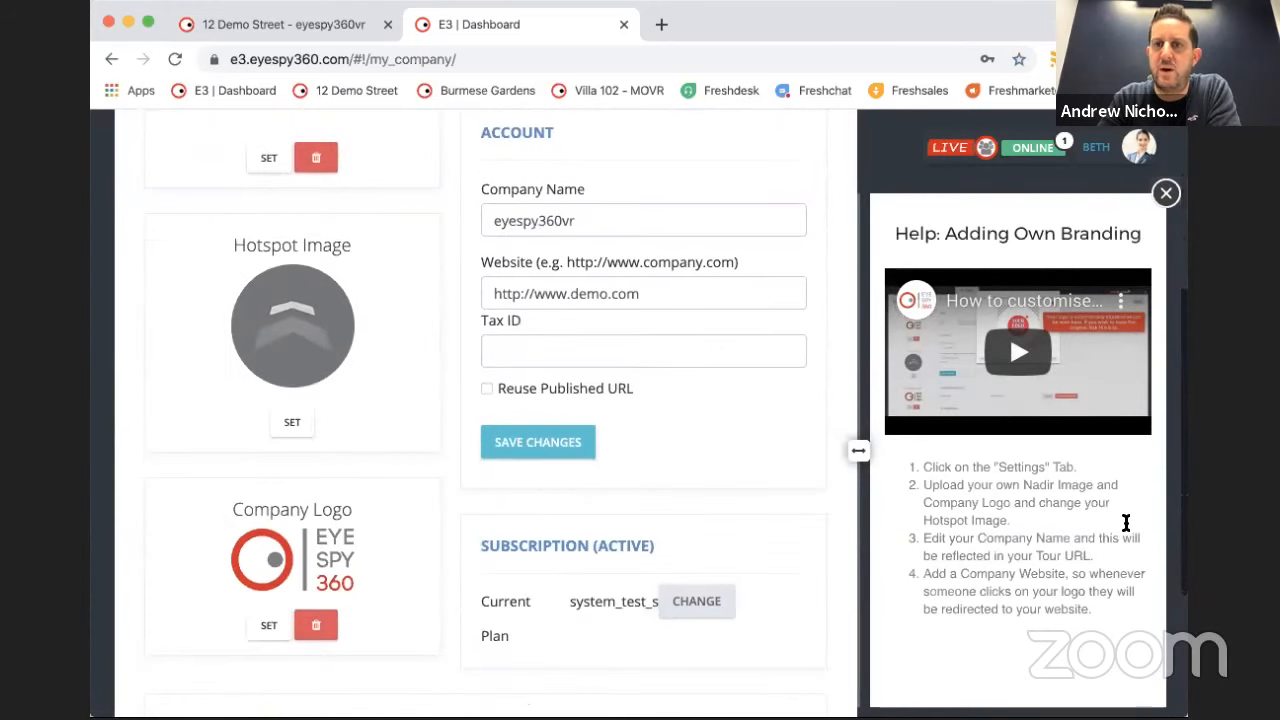
scroll(1126, 523, "up", 7)
left_click(1166, 193)
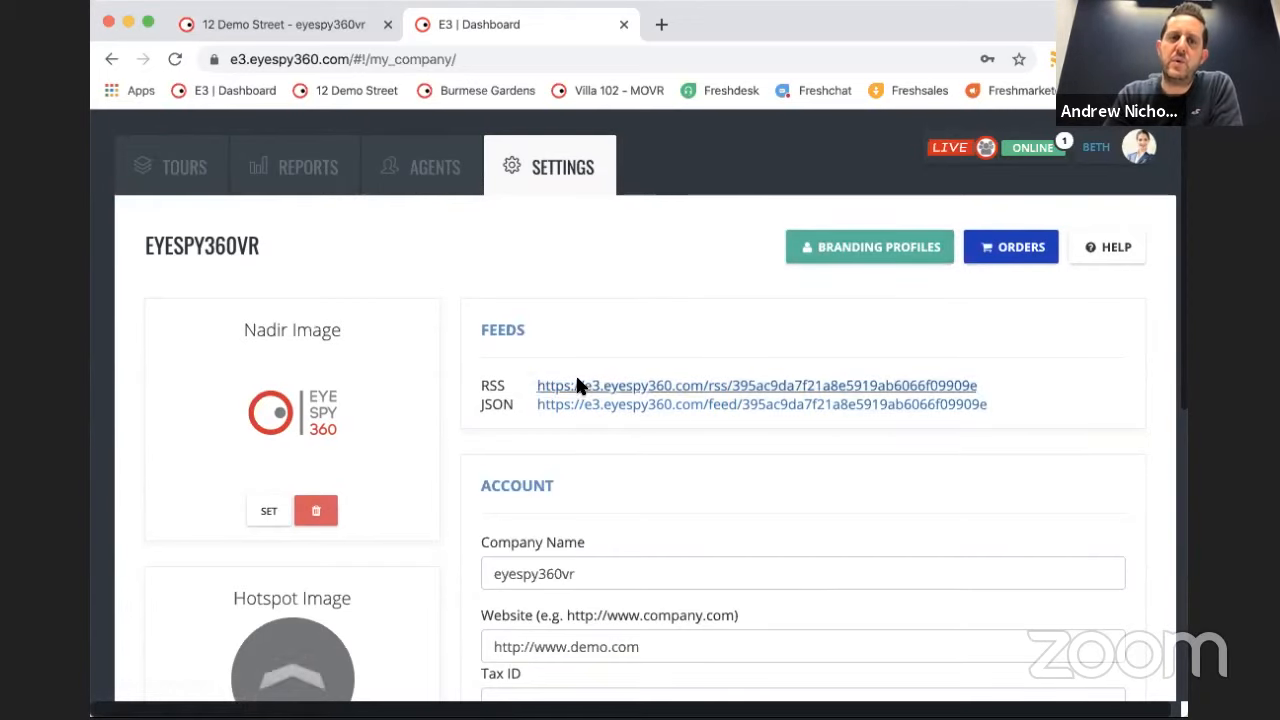
- Add a new tour named WGAN and return from its empty editor to the tour dashboard
left_click(197, 166)
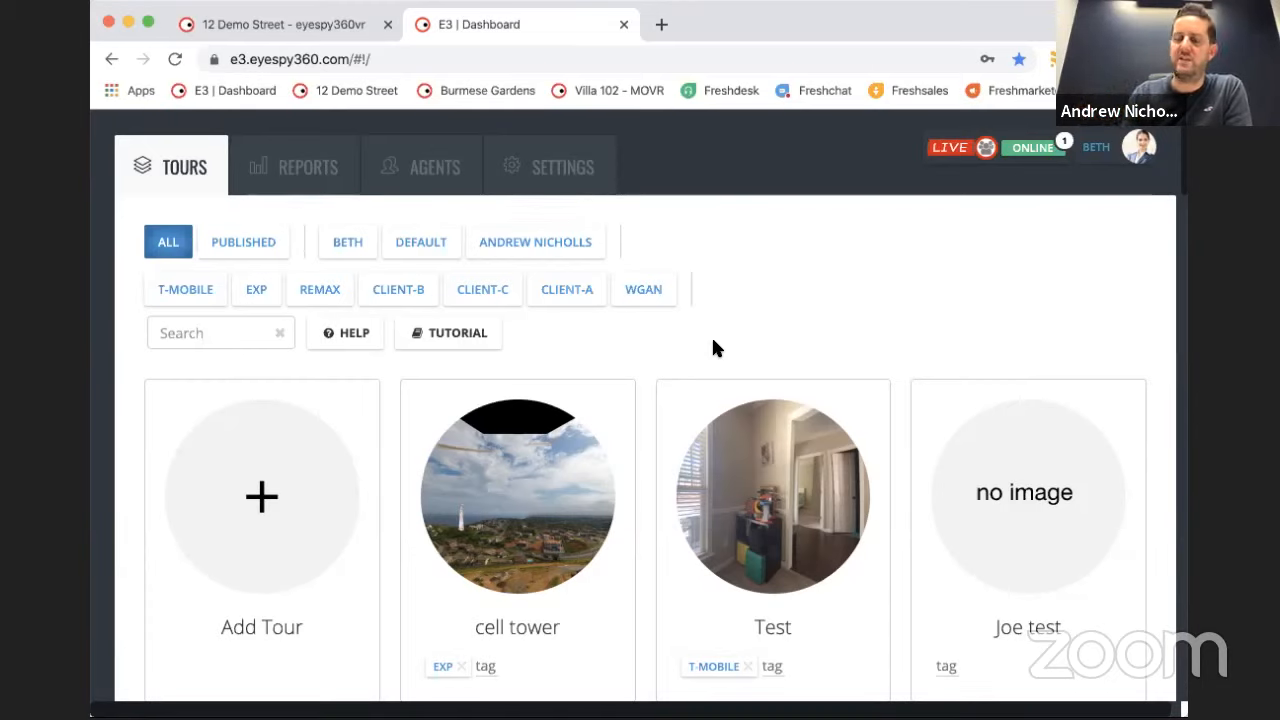
left_click(274, 500)
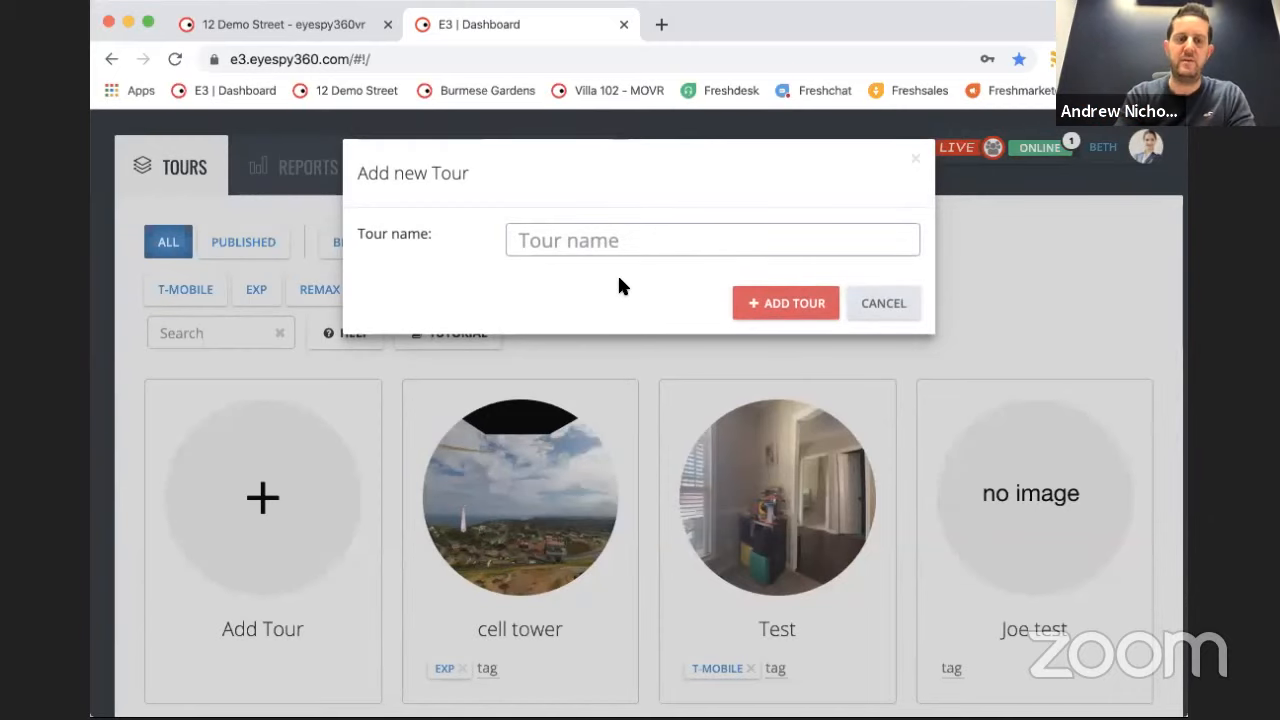
type("WGAN")
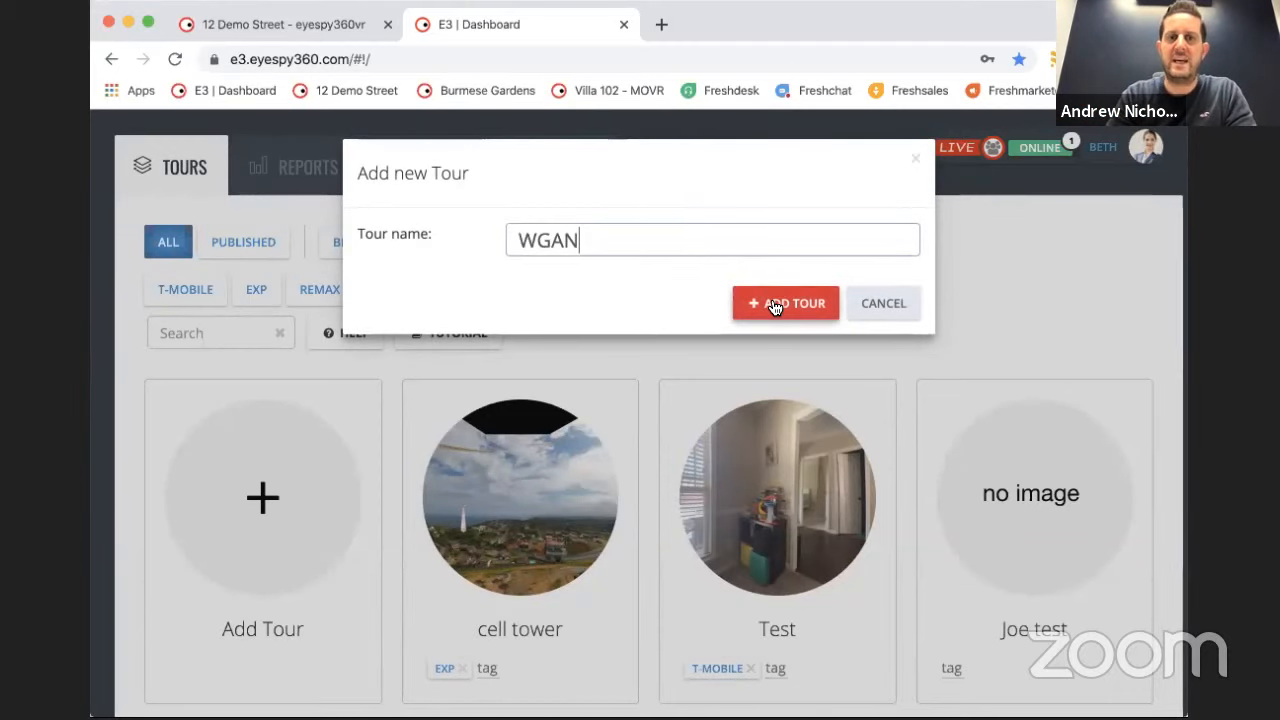
left_click(735, 303)
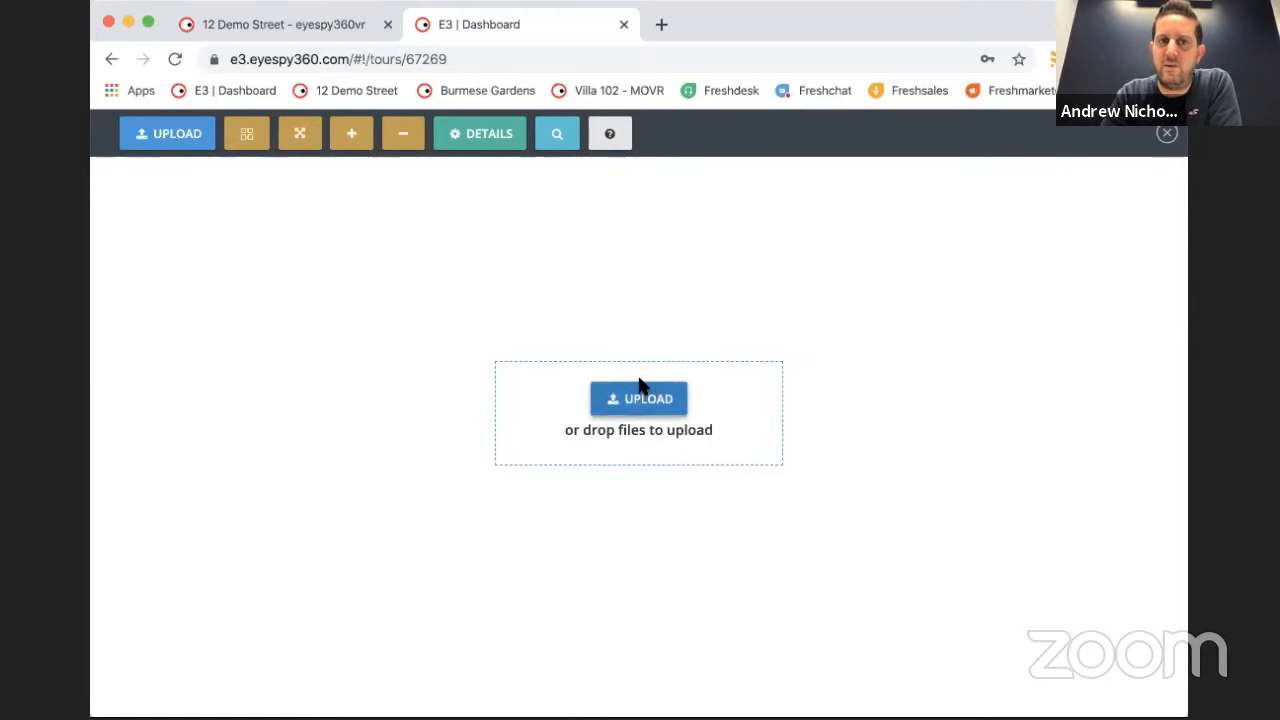
left_click(1164, 135)
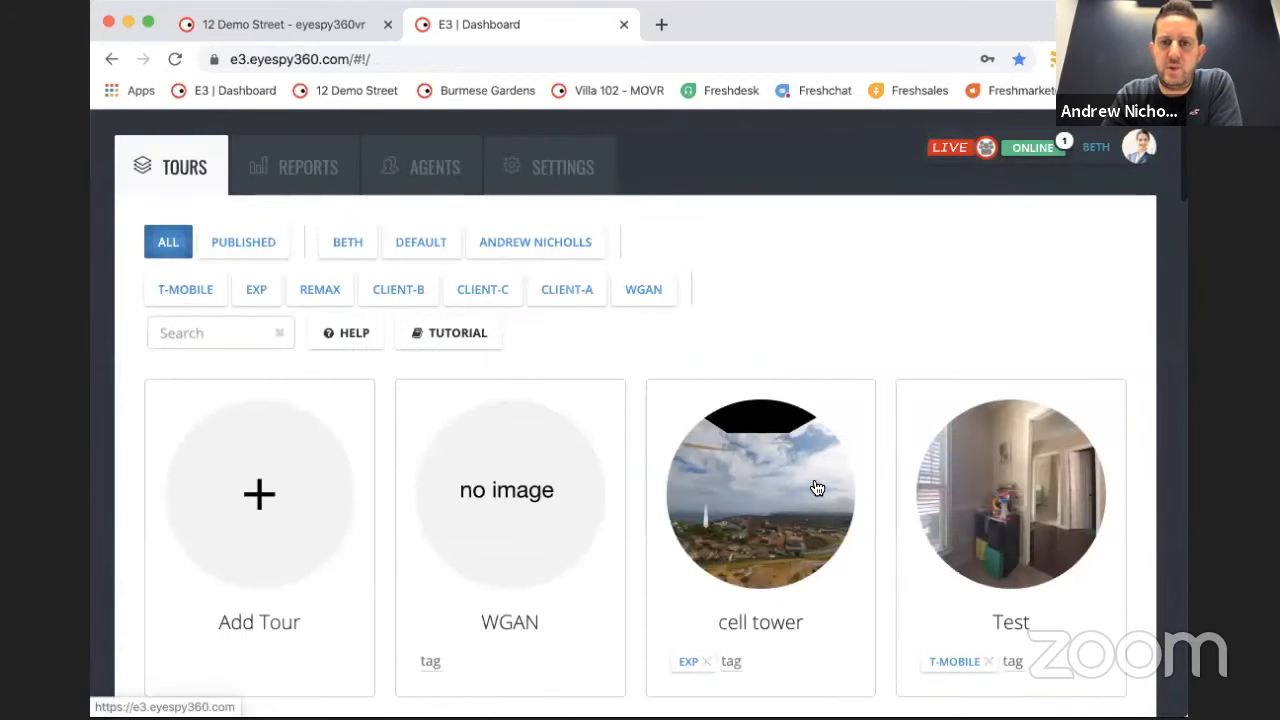
- Open the Test tour, check the branding in the 360 view of its second scene, and close the view
left_click(993, 518)
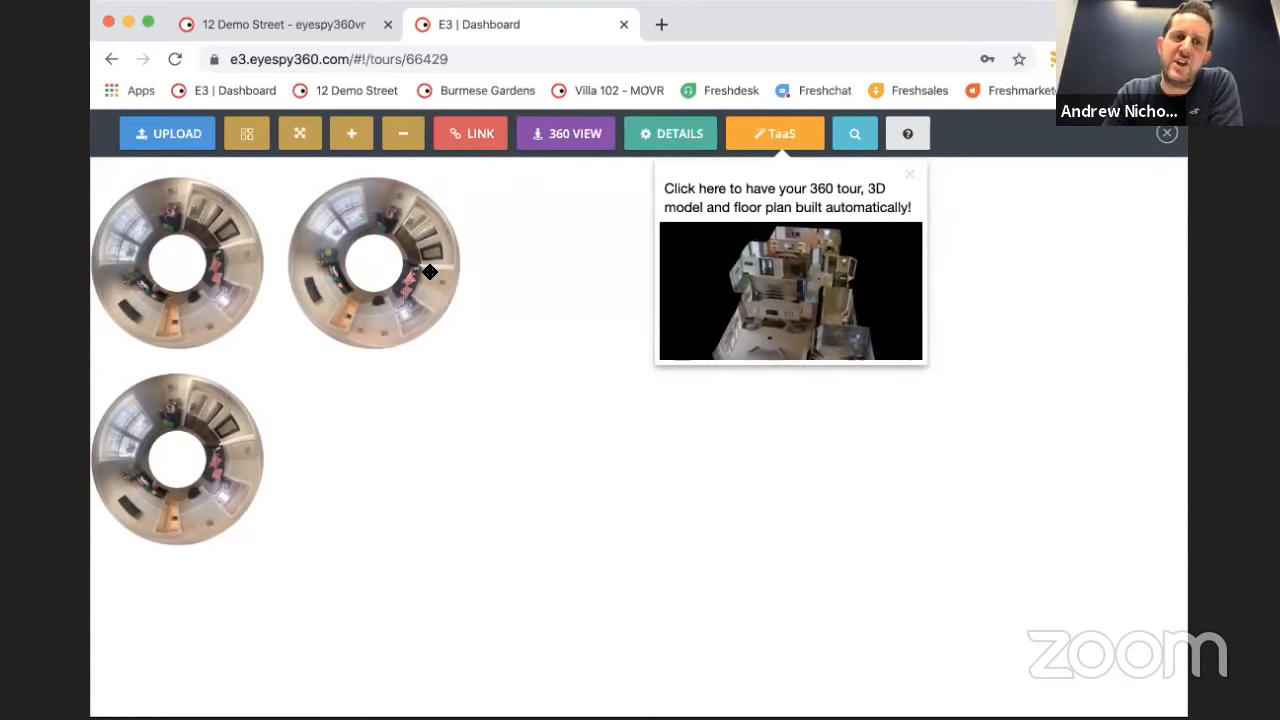
left_click(429, 272)
left_click(429, 272)
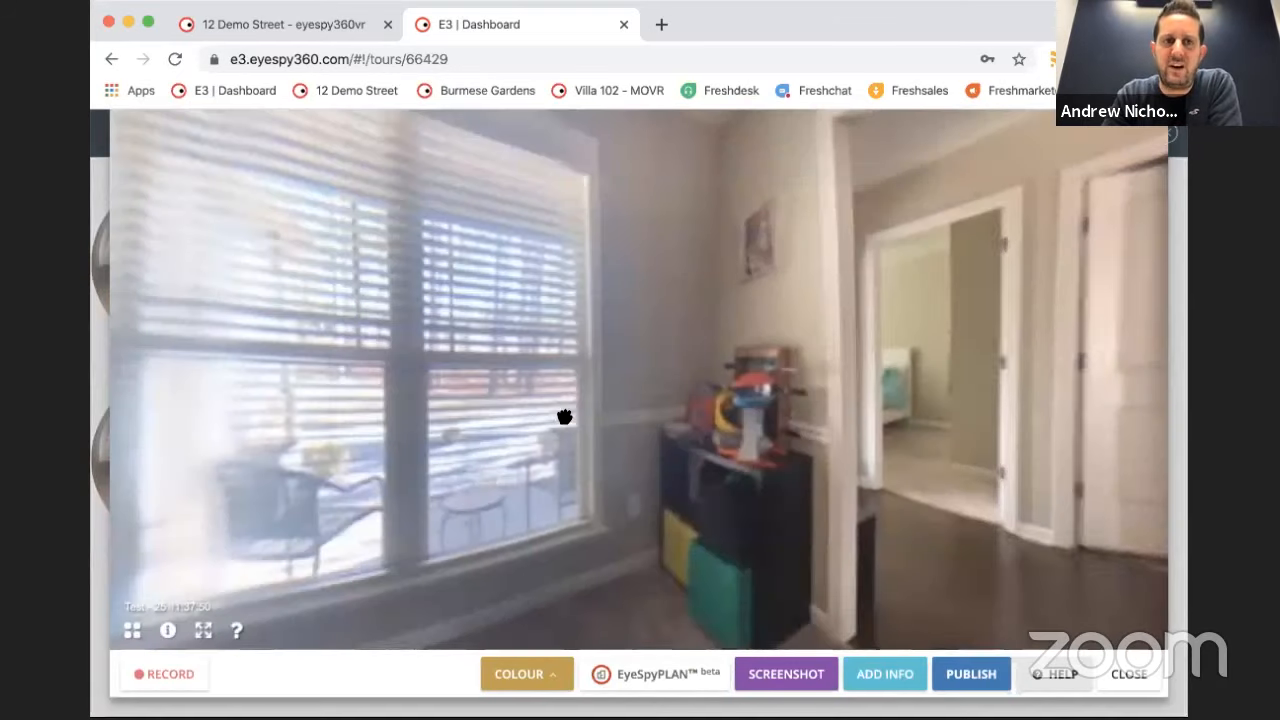
mouse_move(651, 417)
left_mouse_down()
mouse_move(577, 411)
mouse_move(646, 427)
left_mouse_up()
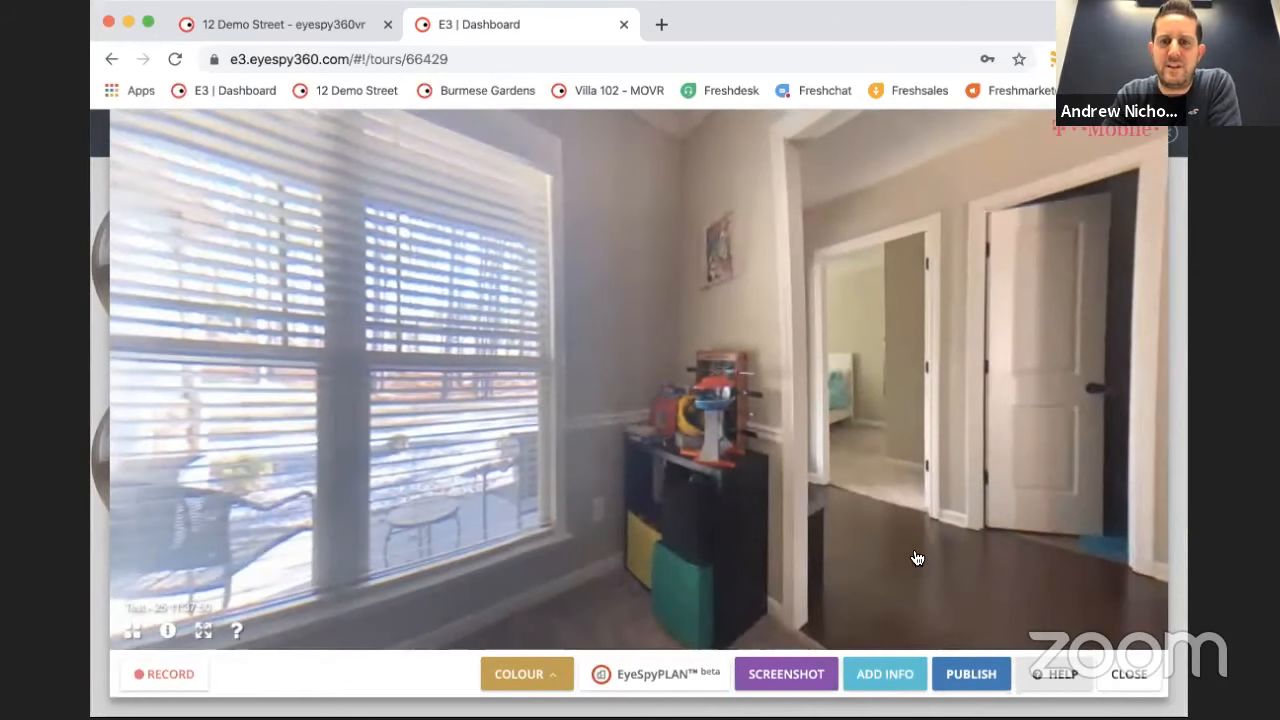
left_click(1128, 674)
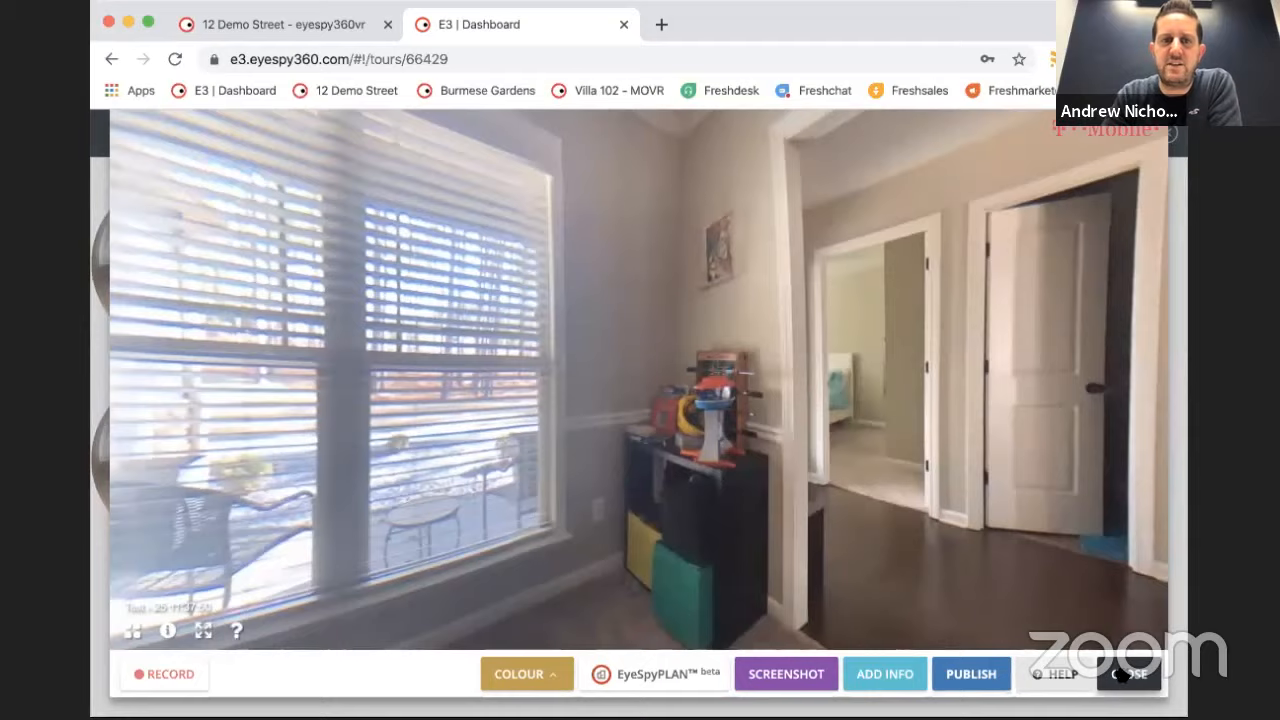
left_click(563, 418)
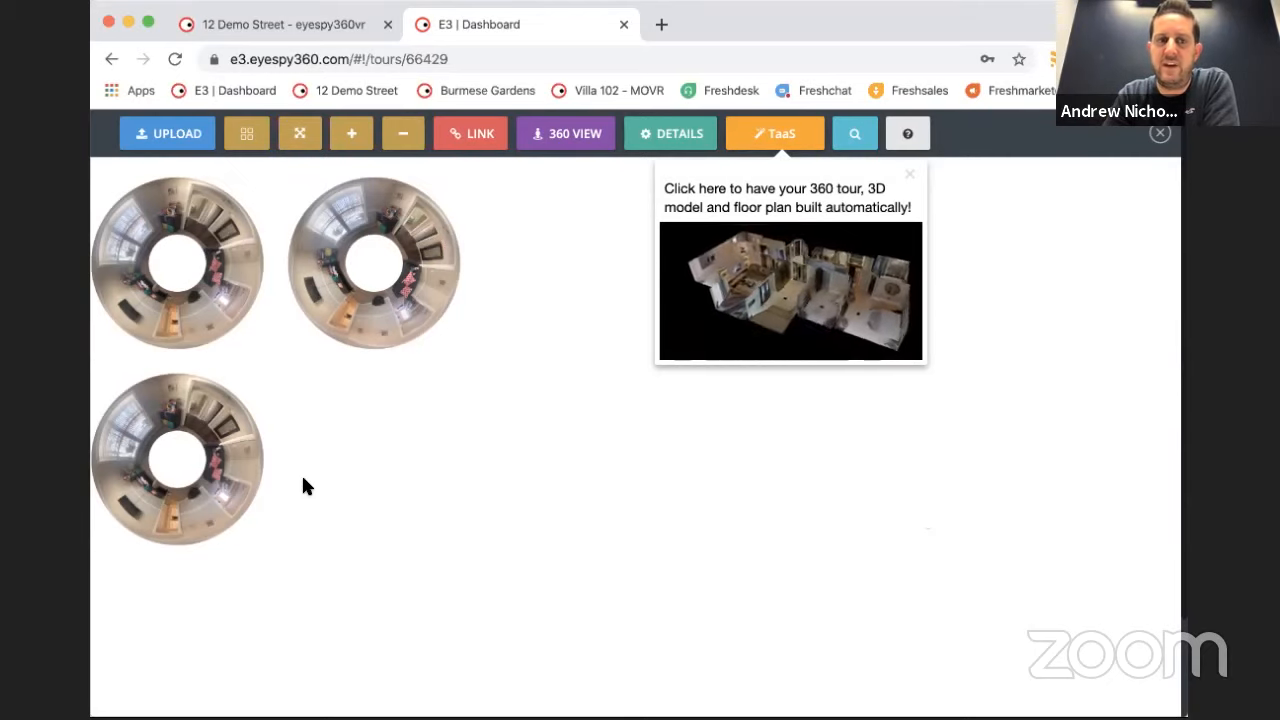
- Open the Tour-as-a-Service order form for the Test tour and look through its camera height presets and order options
left_click(789, 145)
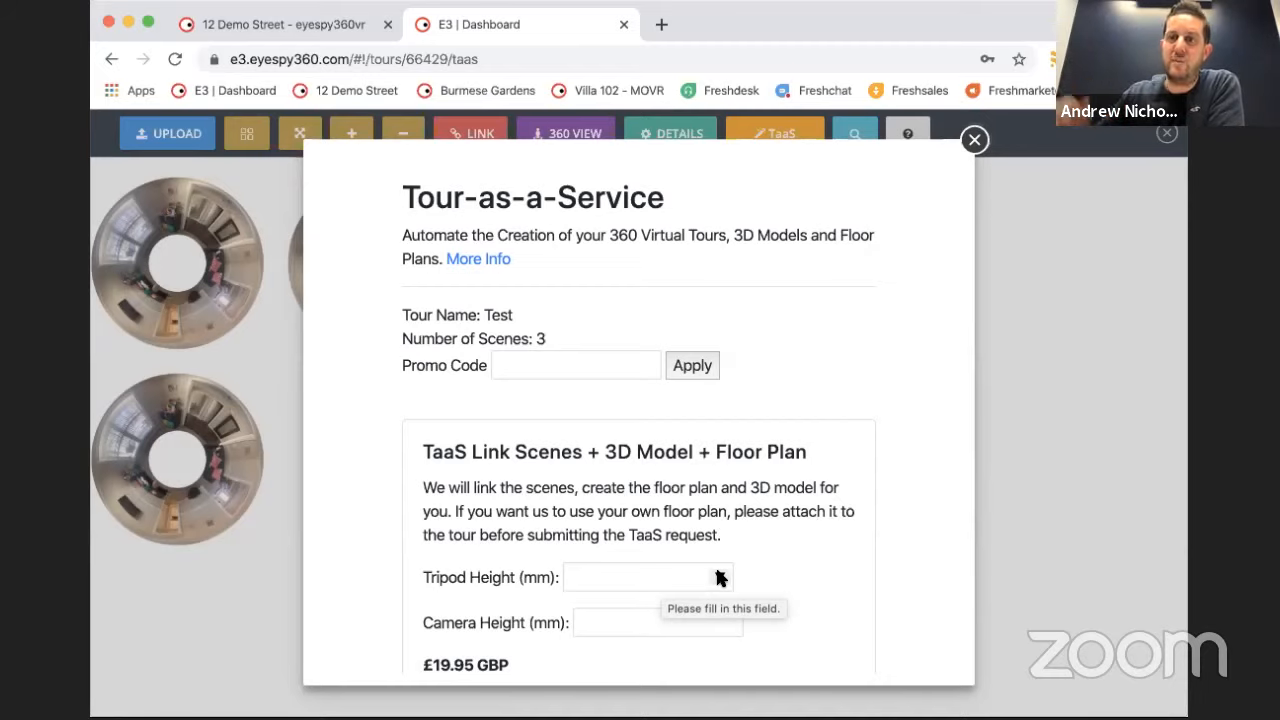
left_click(722, 619)
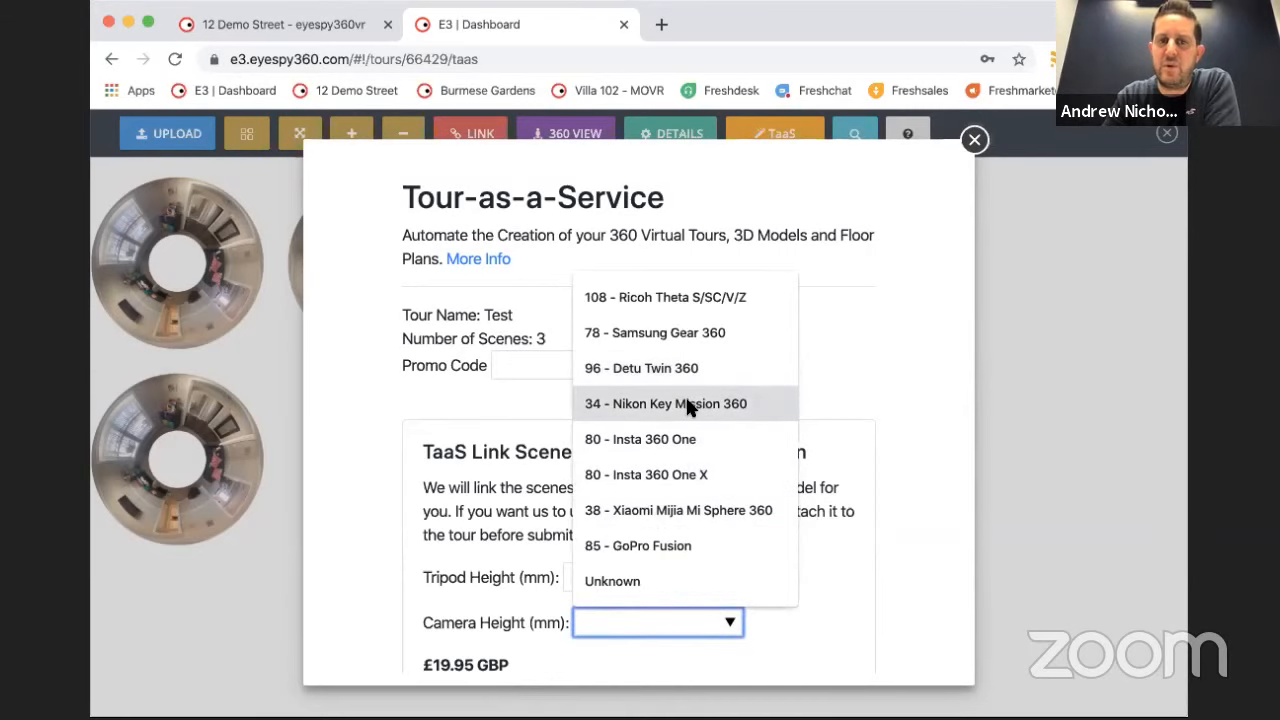
left_click(839, 378)
scroll(767, 457, "down", 3)
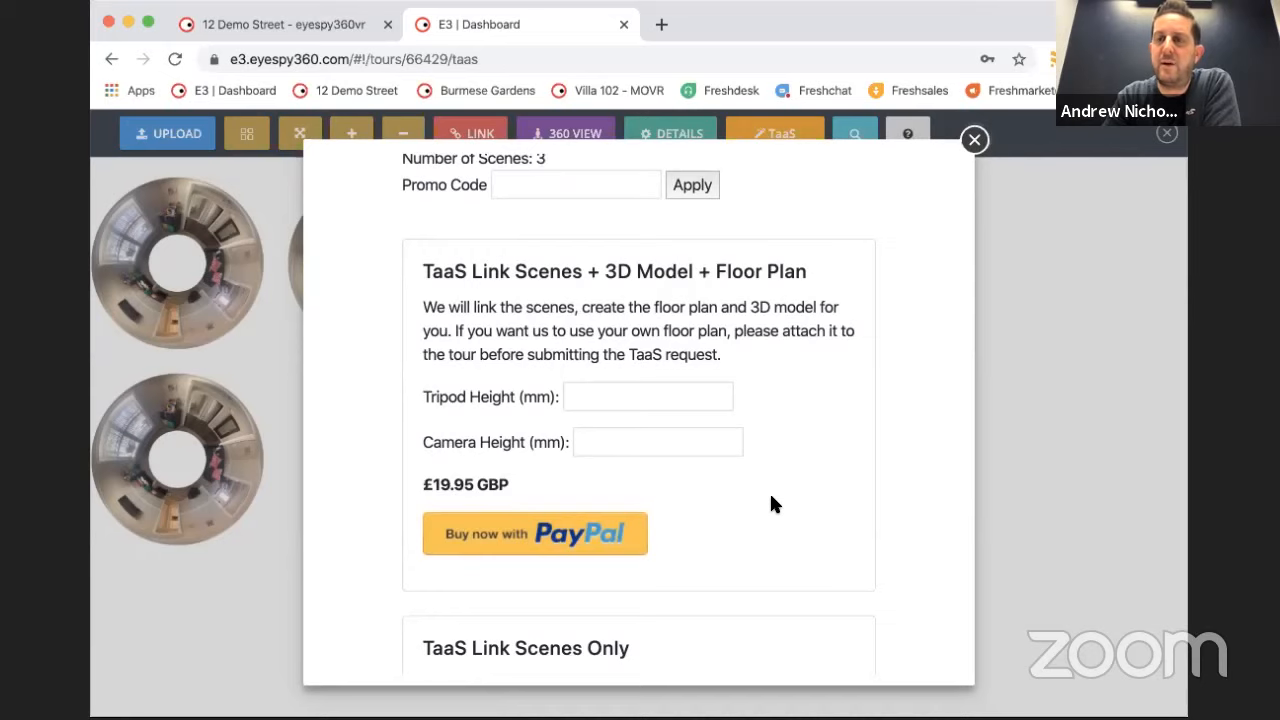
scroll(771, 500, "up", 1)
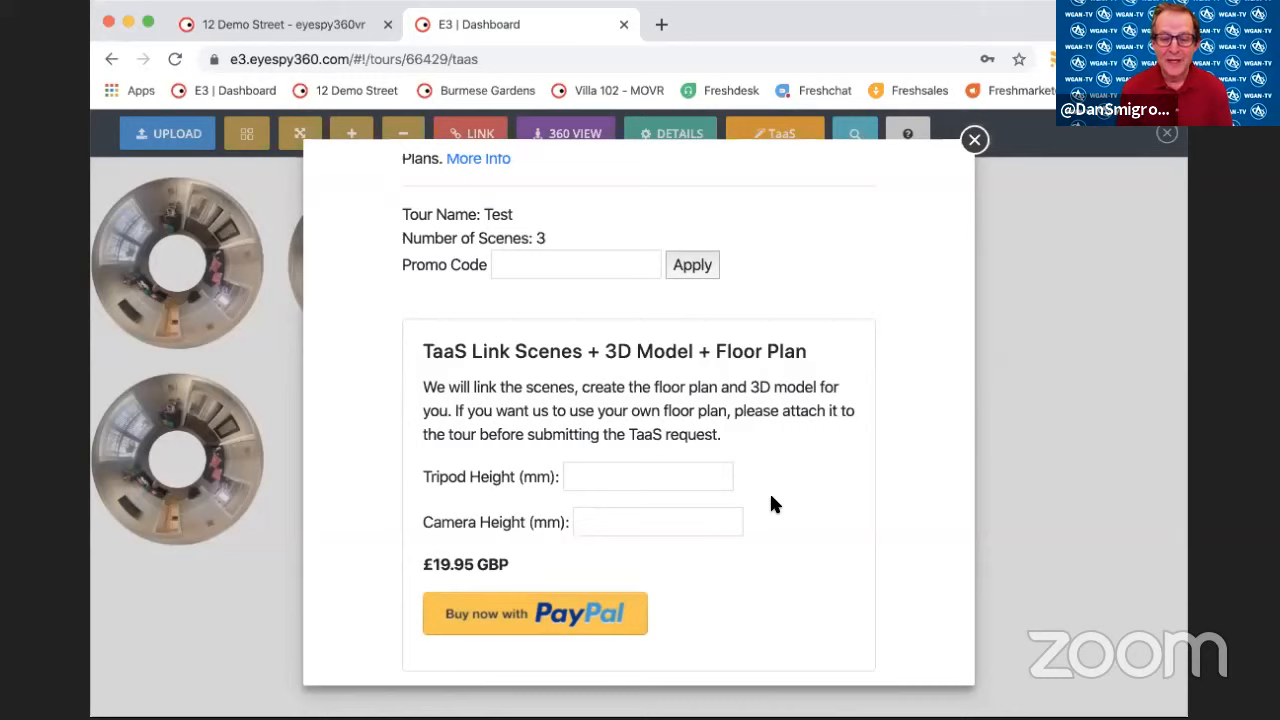
- Select Unknown as the camera height for the TaaS Link Scenes + 3D Model + Floor Plan option
left_click(717, 518)
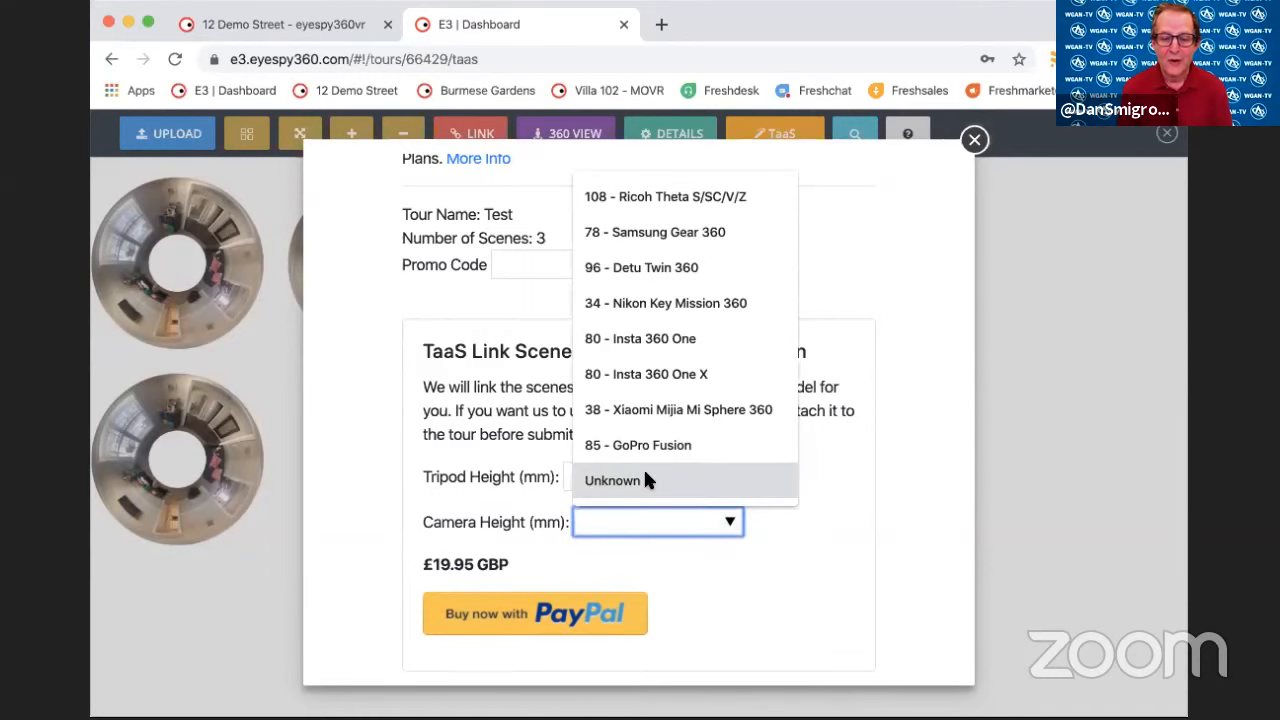
left_click(645, 477)
left_click(728, 521)
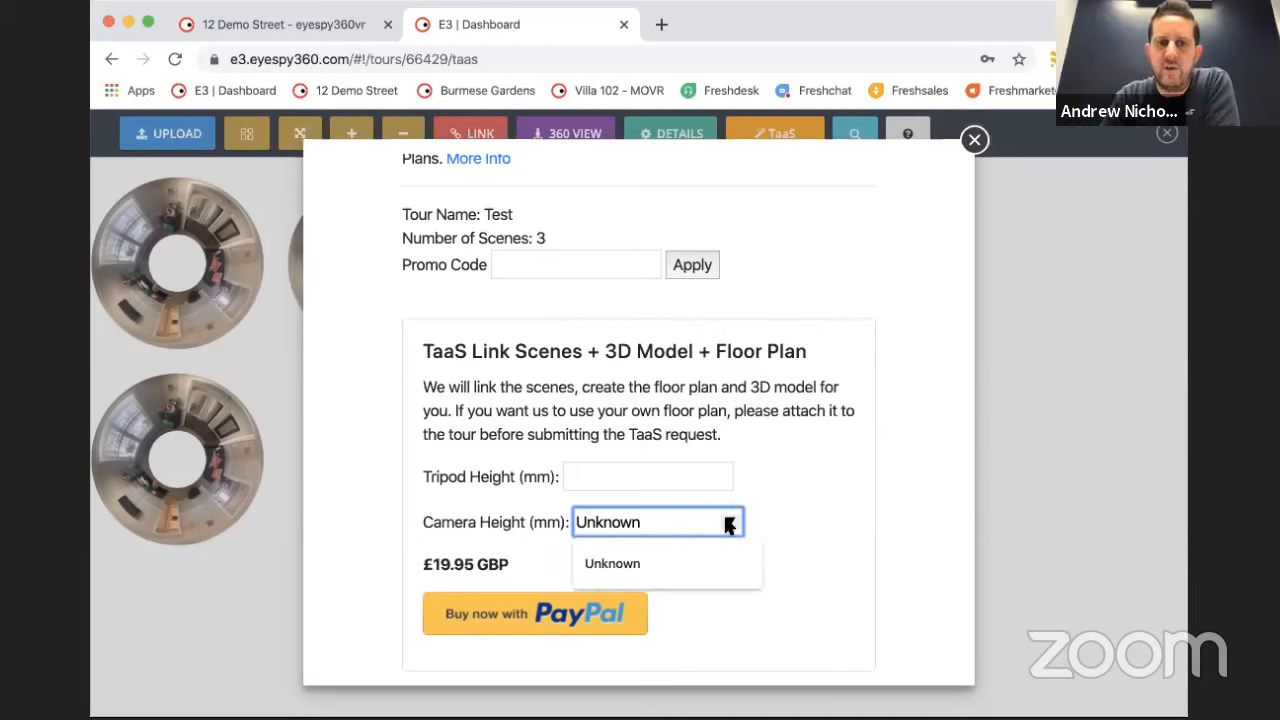
- Set a custom camera height of 235 mm for the Link Scenes + 3D Model + Floor Plan option and close the order form
key("BackSpace")
key("BackSpace")
key("BackSpace")
key("BackSpace")
key("BackSpace")
key("BackSpace")
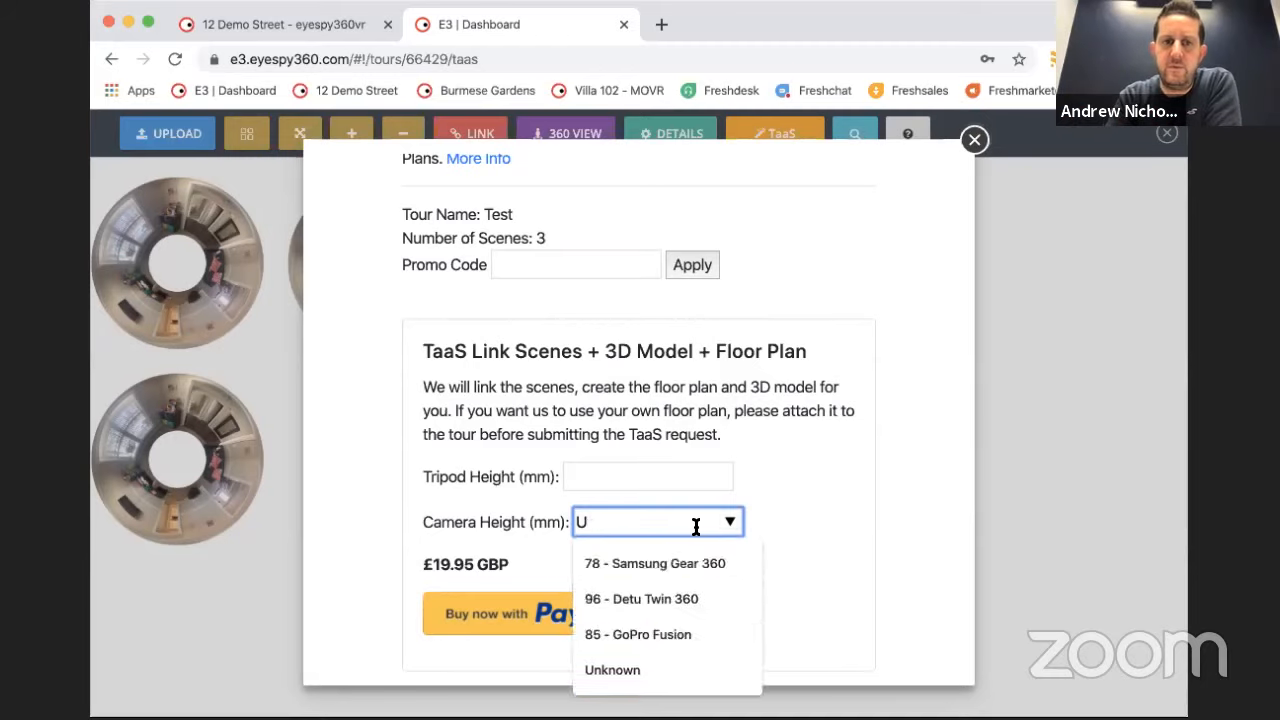
key("BackSpace")
type("23556")
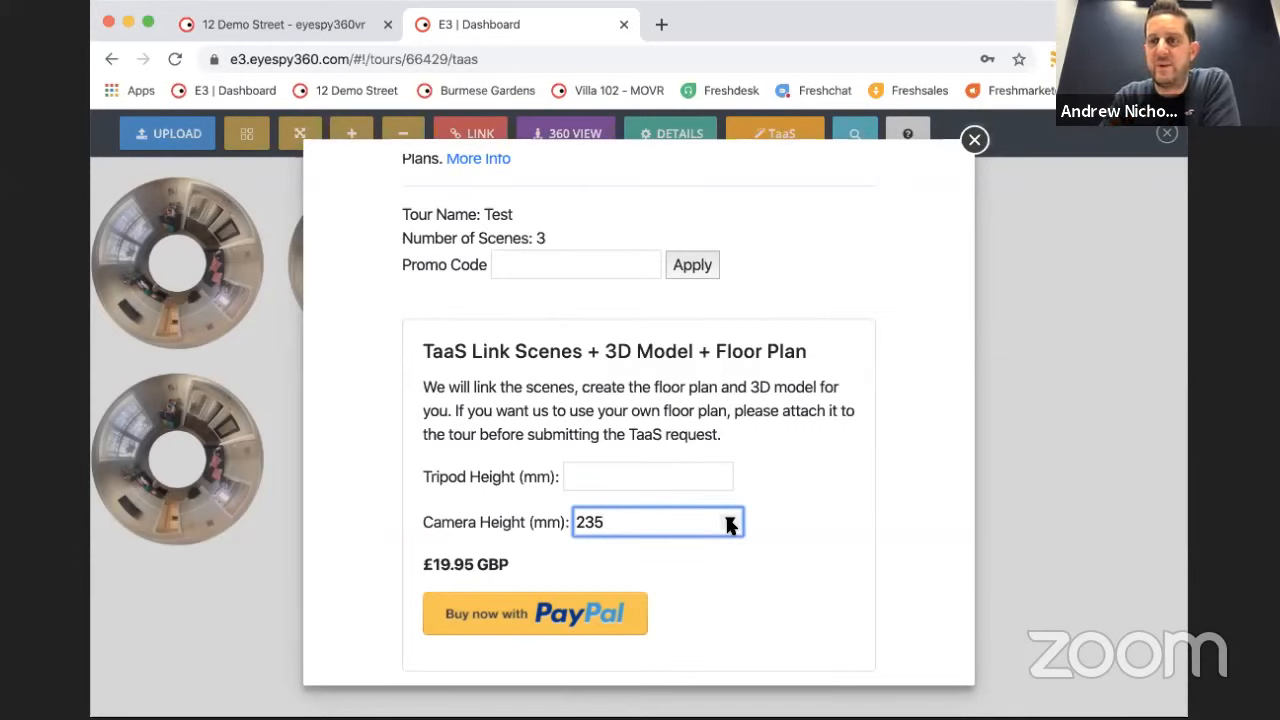
left_click(823, 545)
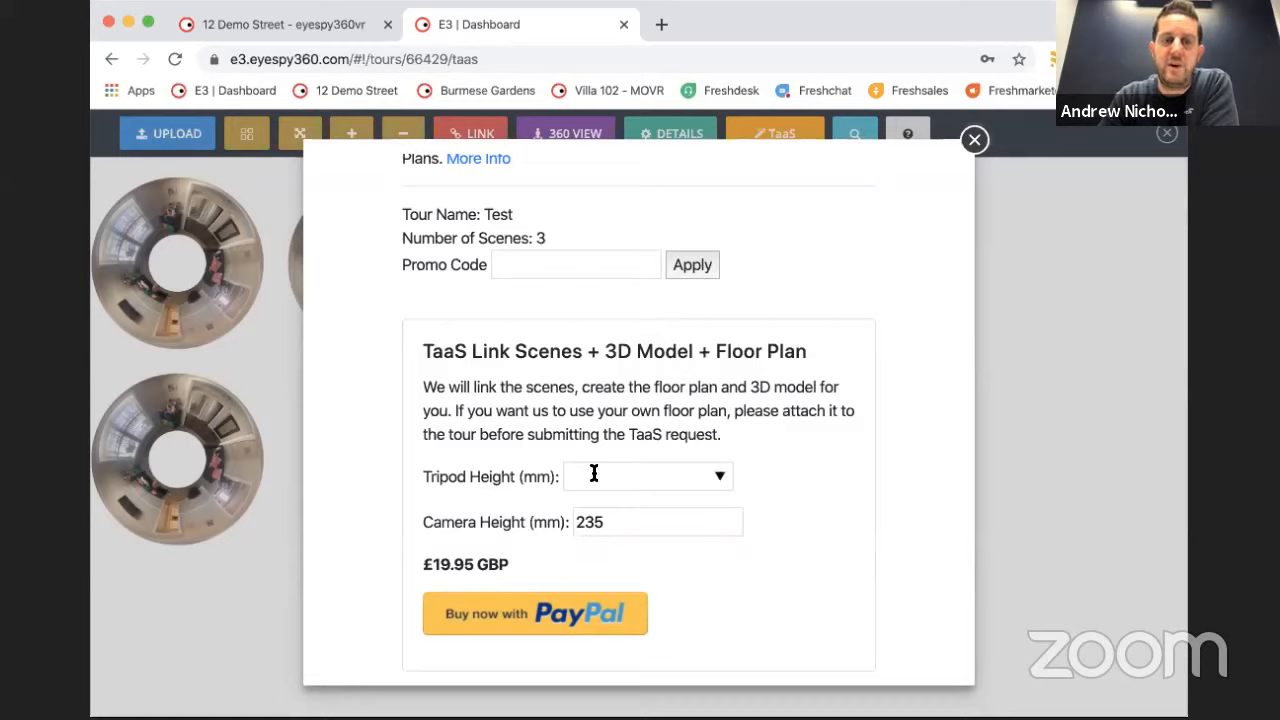
left_click(633, 519)
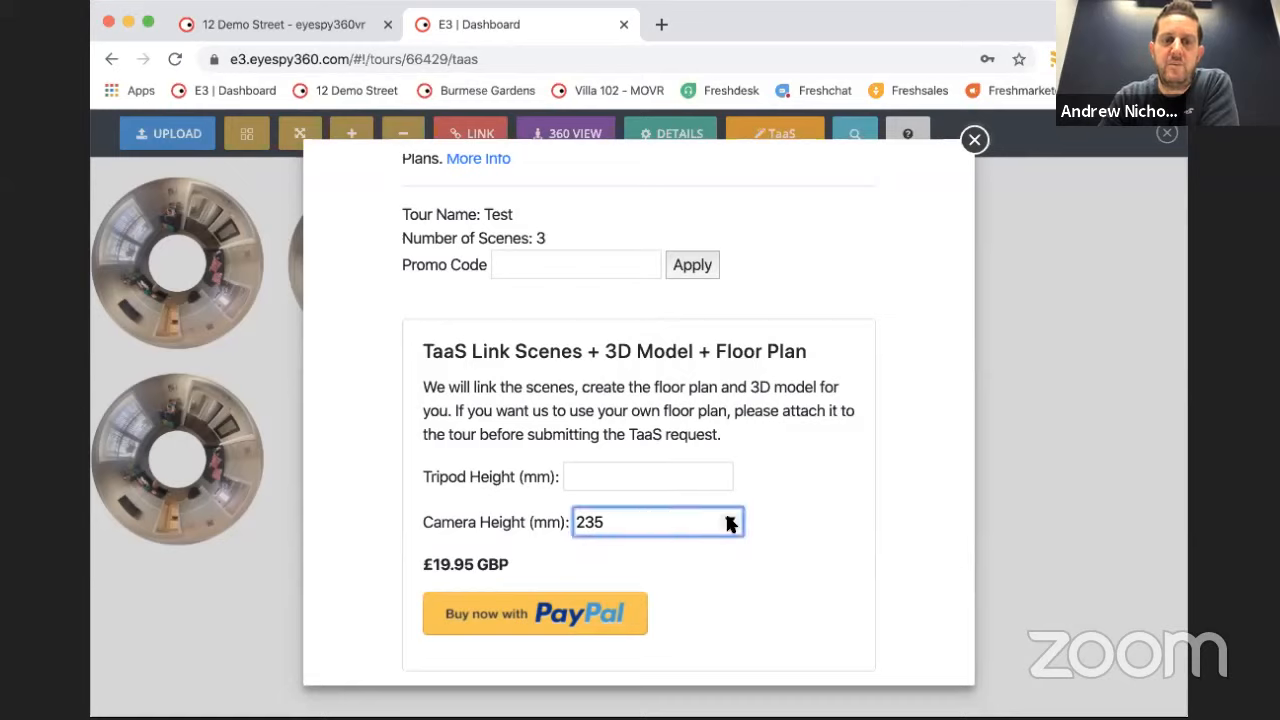
left_click(974, 139)
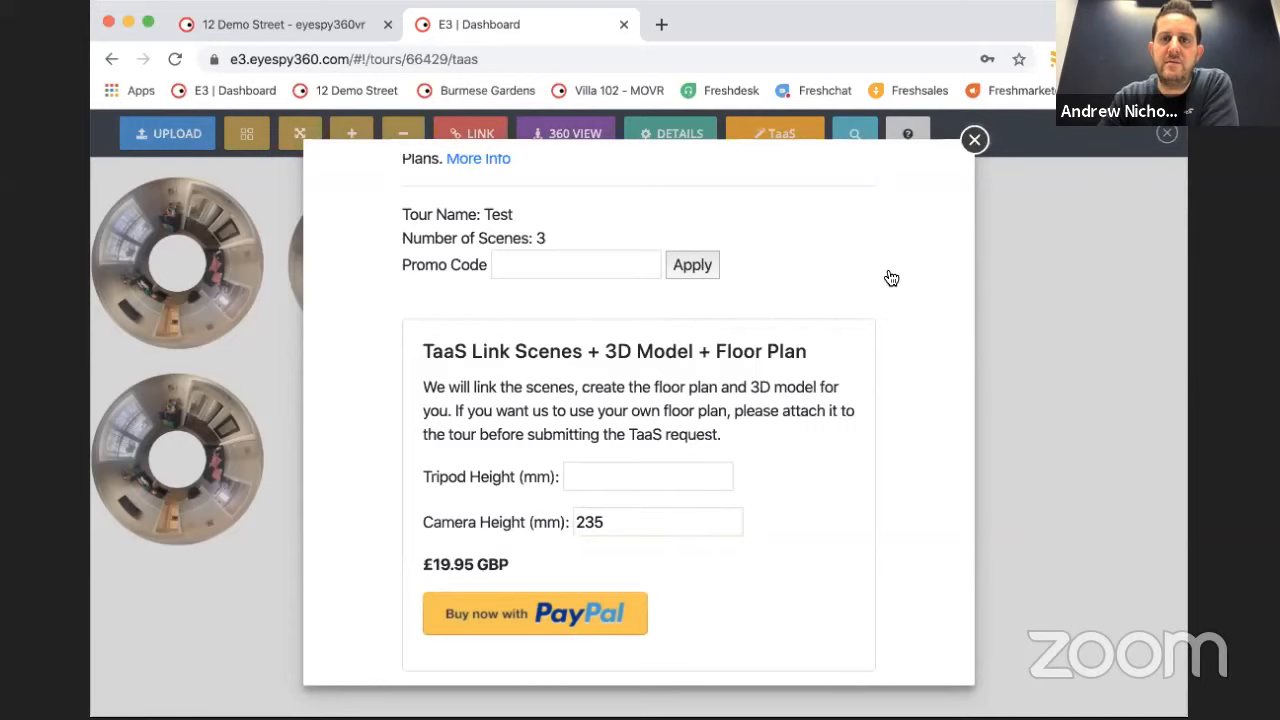